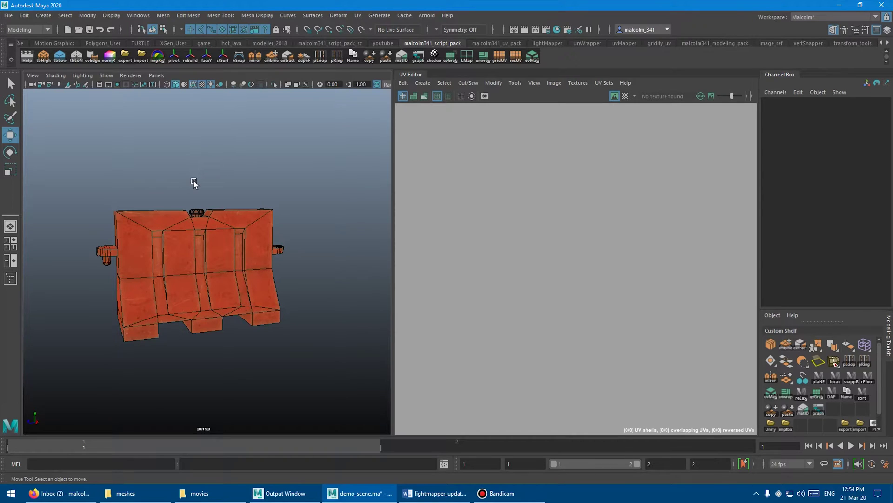
Open the lightMapper toolbox and place it beside the traffic barrier in the viewport.
left_click_drag(194, 182, 207, 163, "alt")
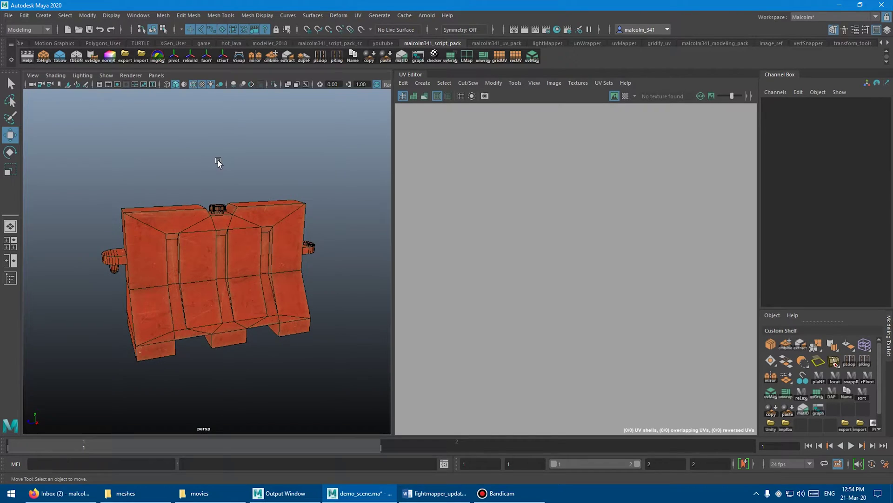
left_click(468, 56)
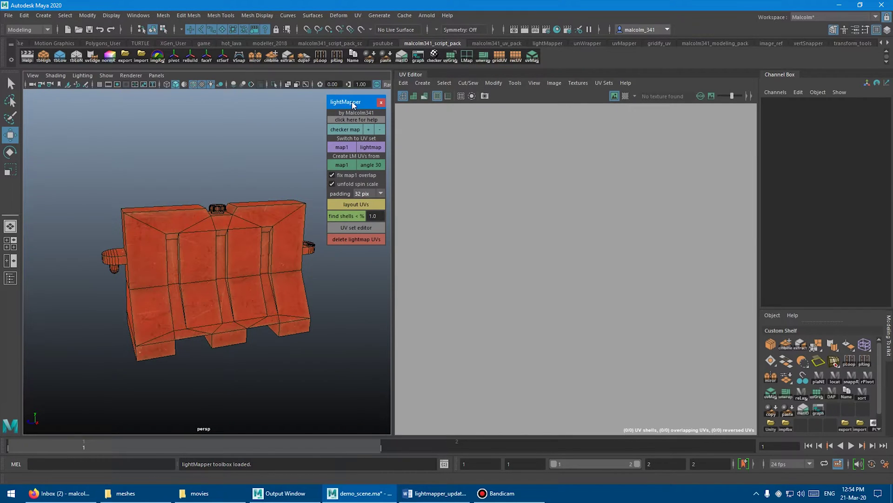
left_click_drag(355, 104, 345, 106)
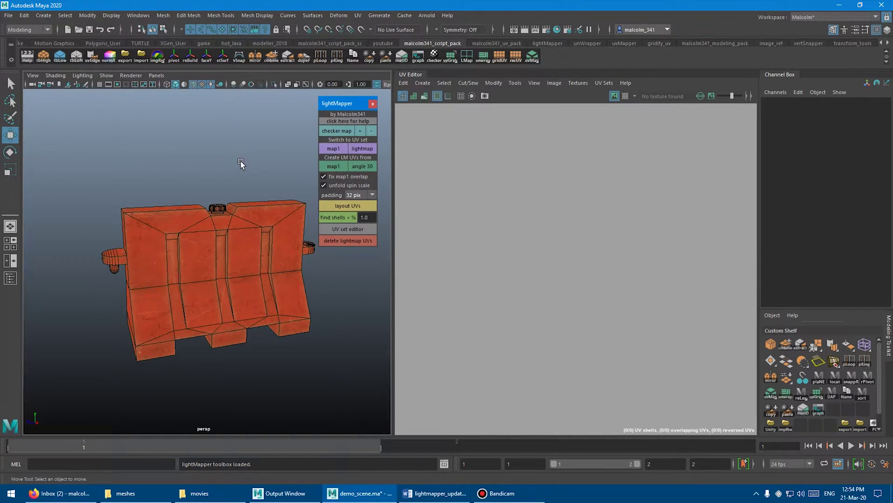
middle_click_drag(241, 161, 227, 154, "alt")
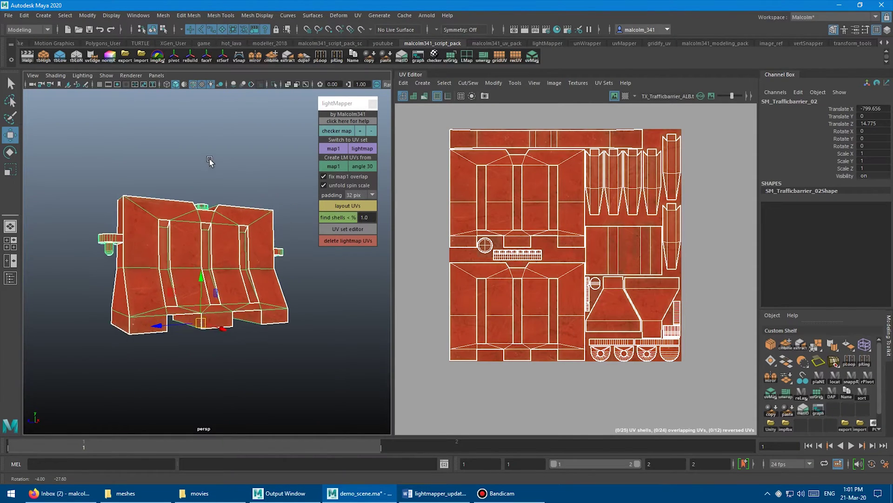
Apply the checker map to the traffic barrier, raise its density to 256, and lower it to 32.
left_click_drag(210, 158, 128, 186, "alt")
left_click(336, 130)
right_click_drag(129, 187, 205, 185, "alt")
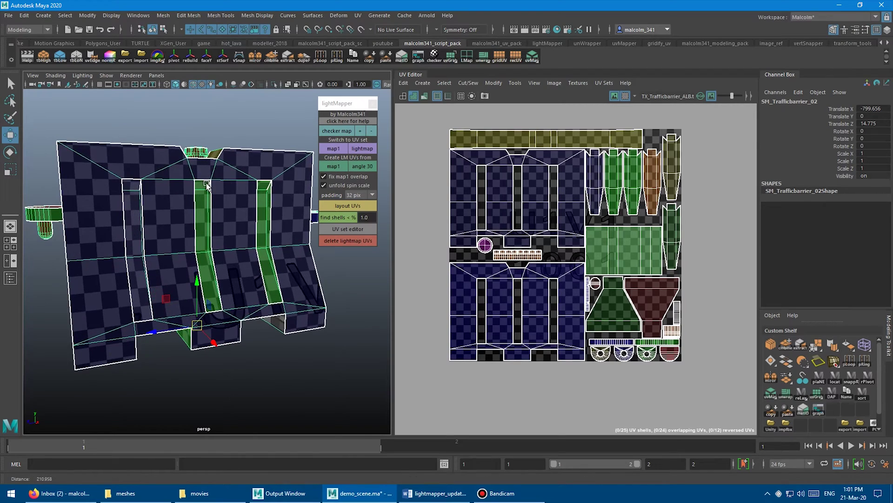
left_click(360, 130)
left_click(360, 130)
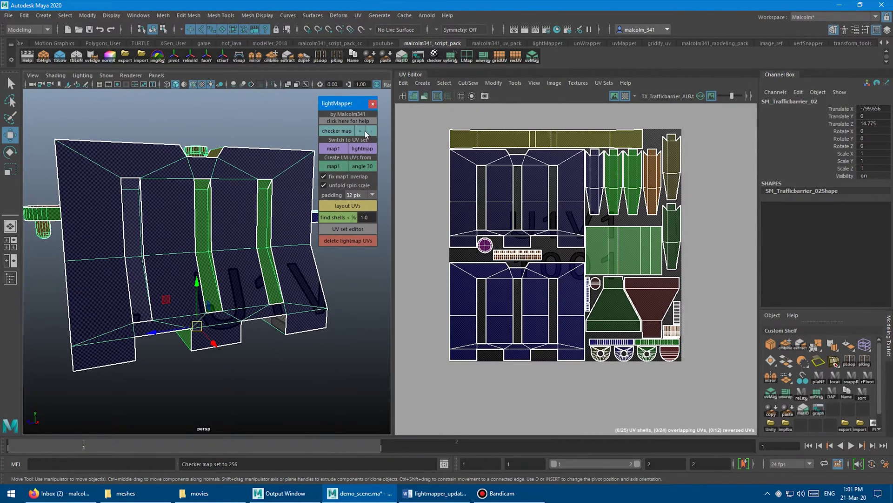
left_click(373, 130)
left_click(371, 130)
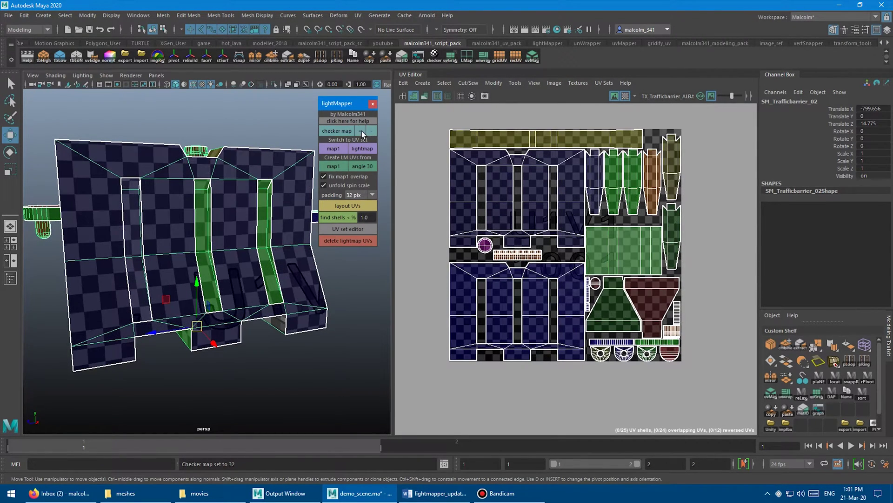
left_click(370, 130)
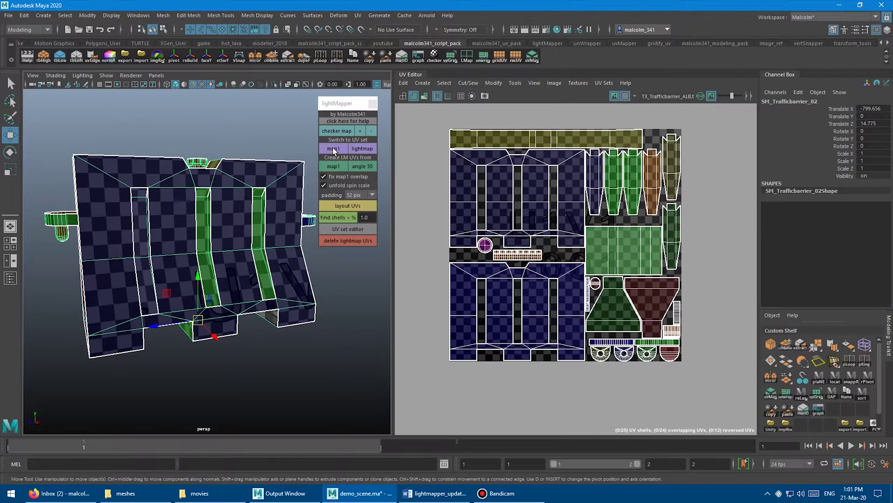
Create the barrier's lightmap UVs from map1 and compare the map1 and lightmap UV sets.
left_click(333, 148)
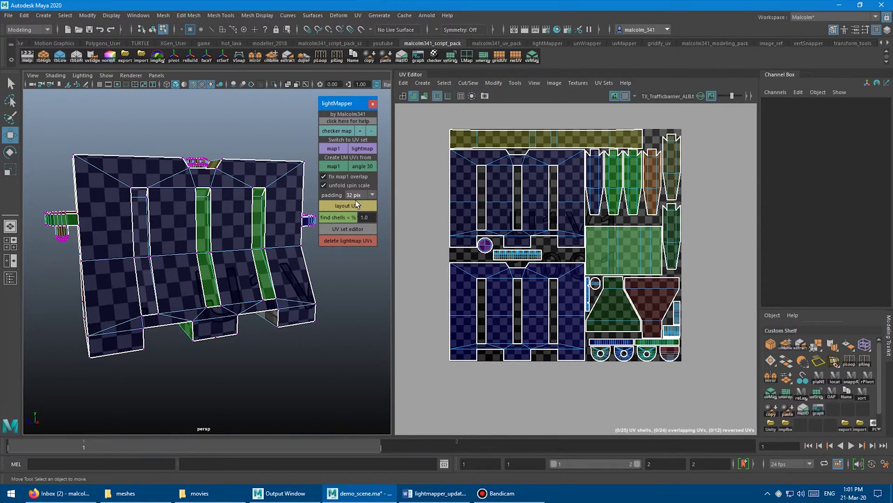
left_click(236, 141)
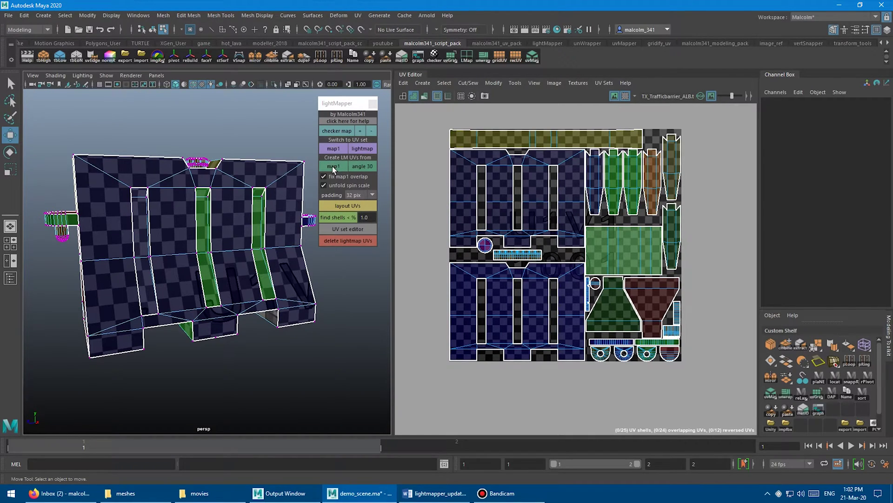
left_click(333, 166)
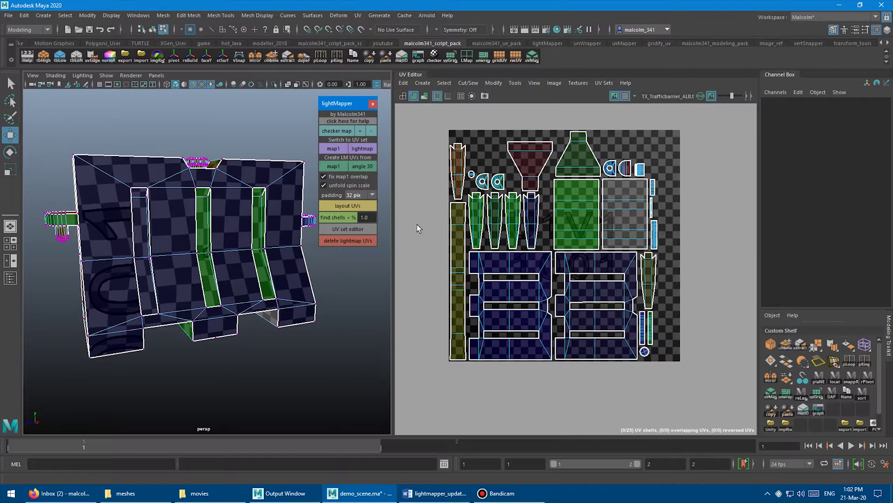
left_click(334, 147)
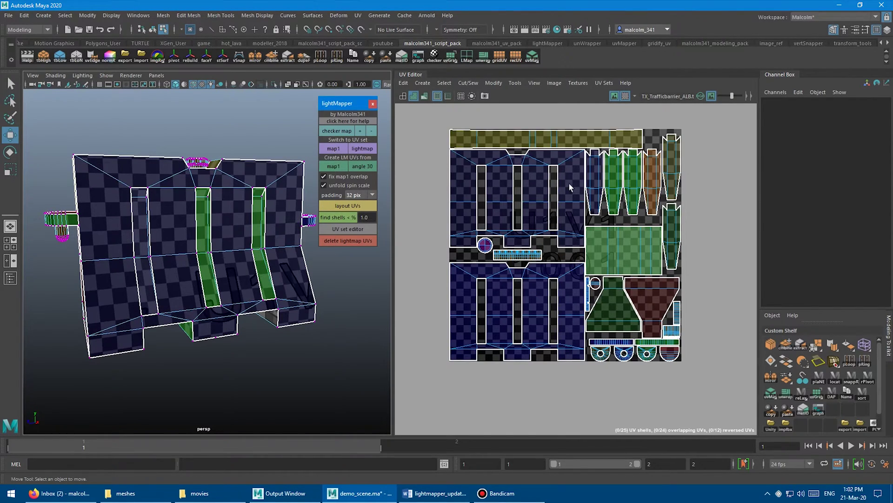
left_click(362, 149)
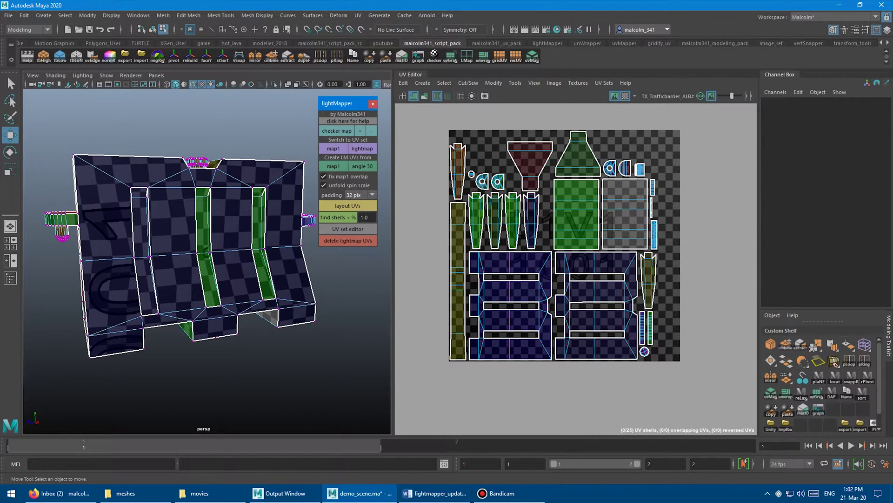
Lay out the barrier's lightmap UVs with 256 pix padding and again with 64 pix padding.
left_click(358, 196)
left_click(340, 206)
left_click(345, 205)
left_click(366, 195)
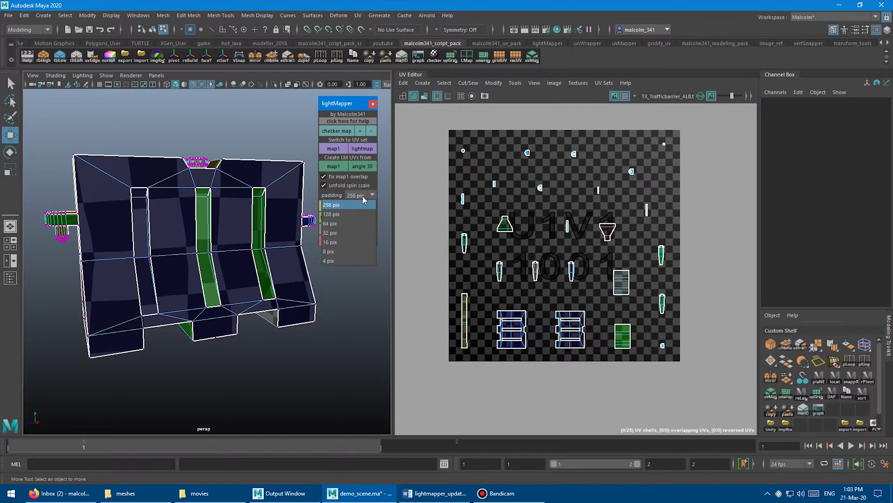
left_click(350, 221)
left_click(340, 205)
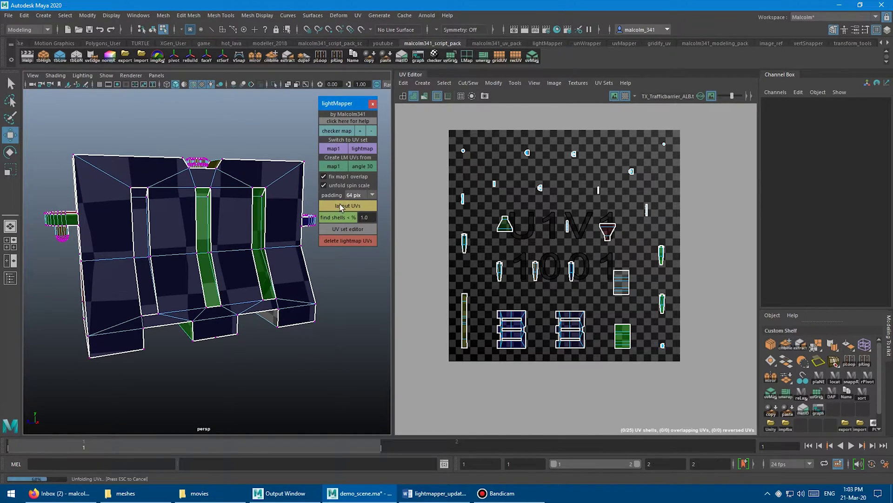
Lay out the barrier's lightmap UVs with 8 pix padding, and set the padding option to 128 pix.
left_click(359, 195)
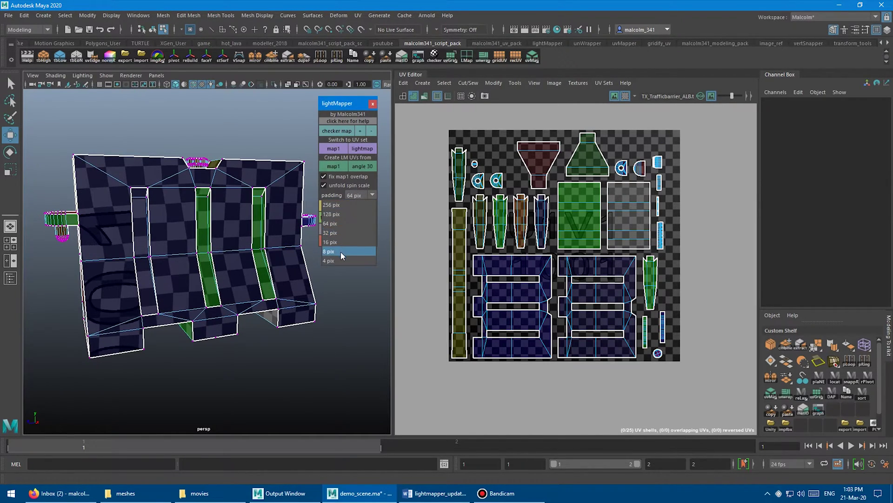
left_click(341, 252)
left_click(343, 203)
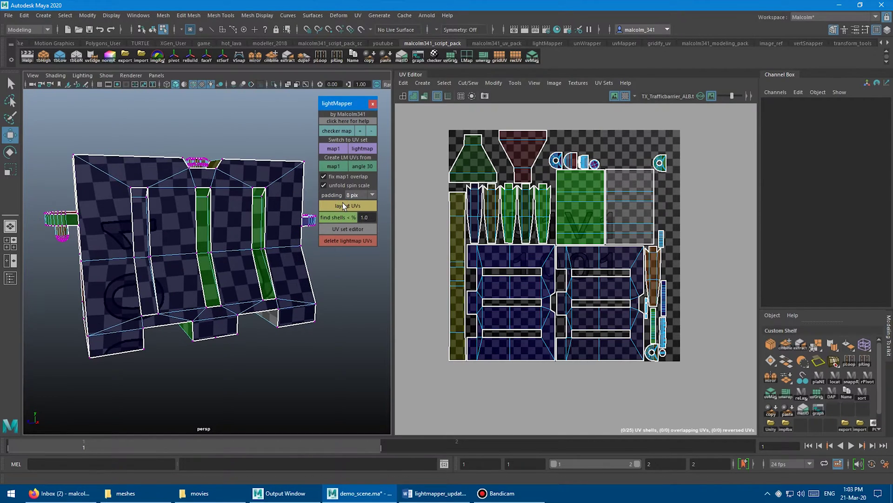
left_click(356, 194)
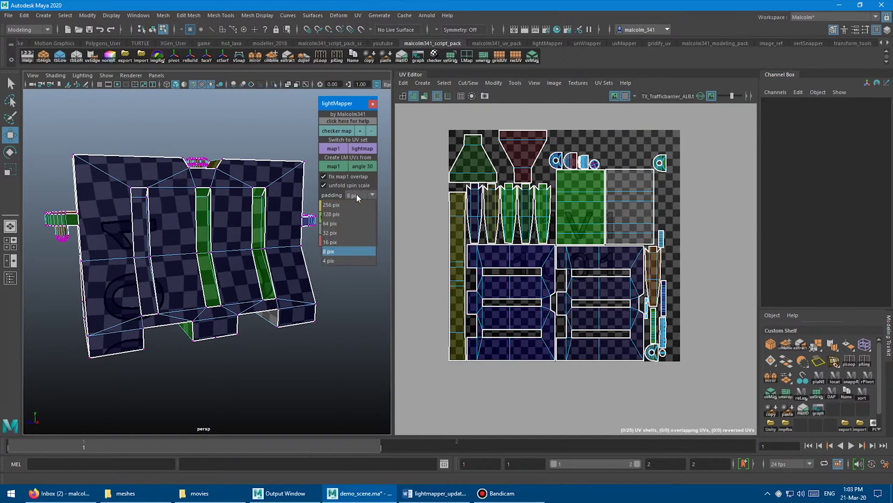
left_click(346, 213)
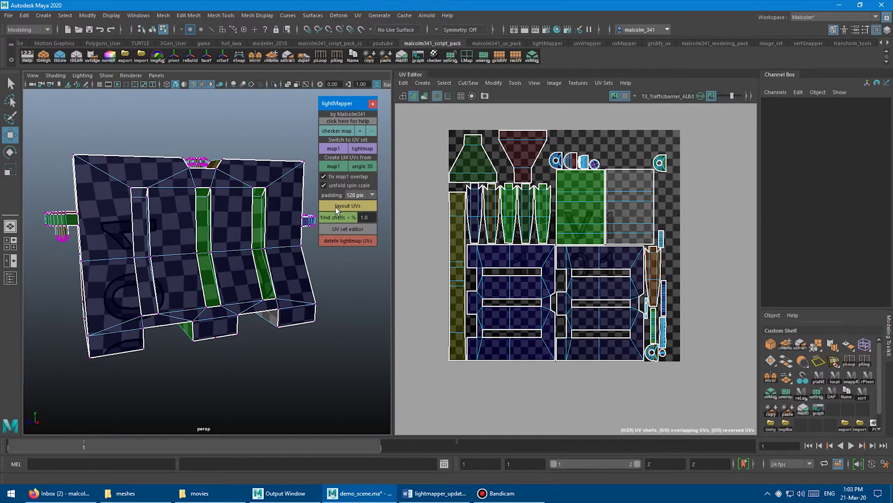
left_click(263, 178)
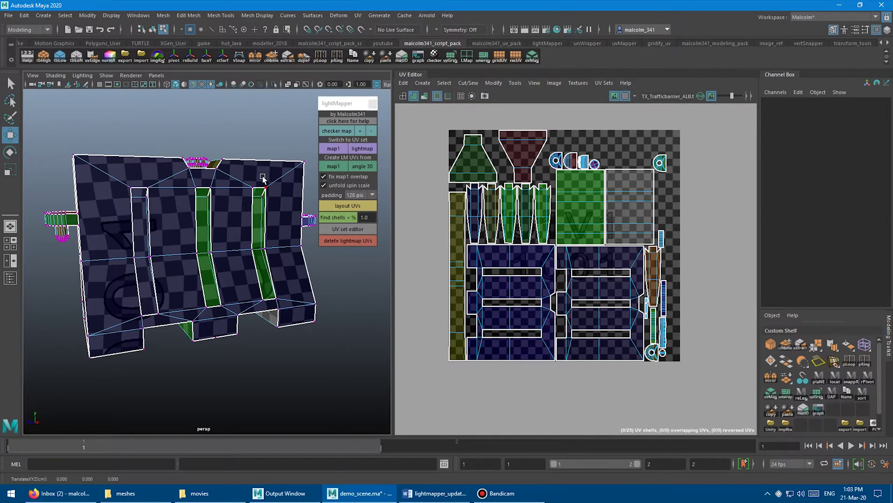
List the barrier's UV sets in the UV Set Editor and alternate between map1 and lightmap, ending on lightmap.
left_click(337, 229)
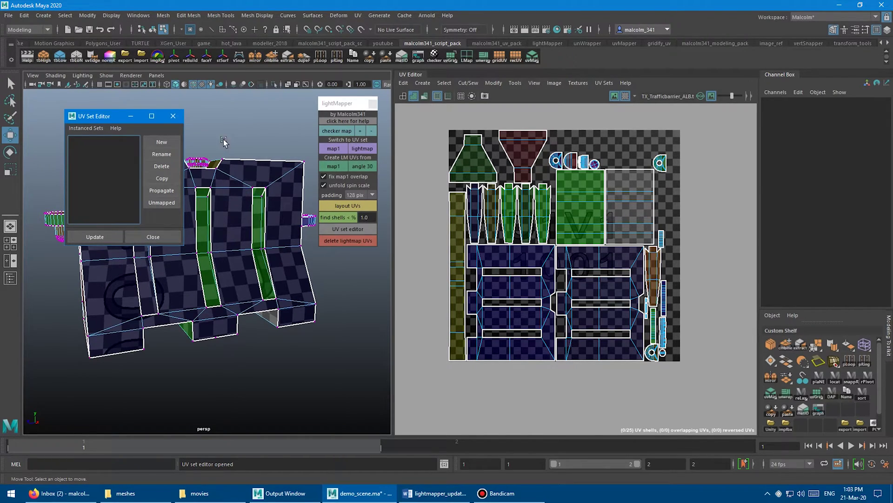
left_click(254, 187)
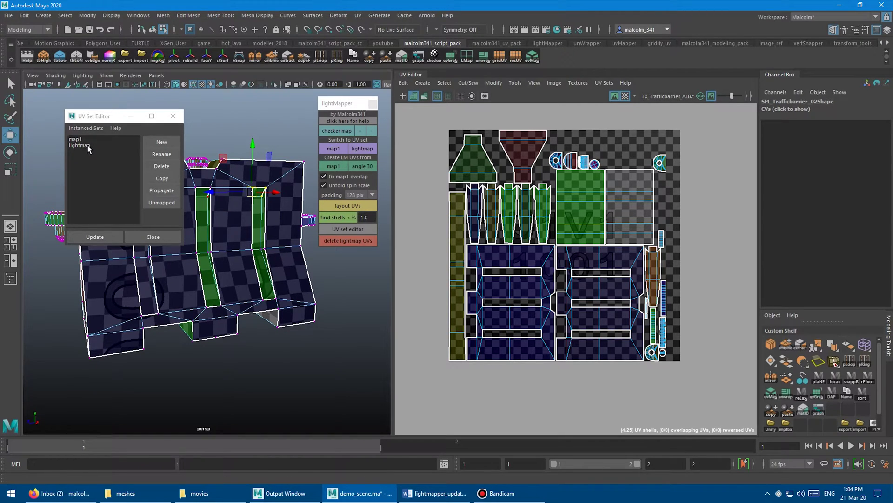
left_click(328, 168)
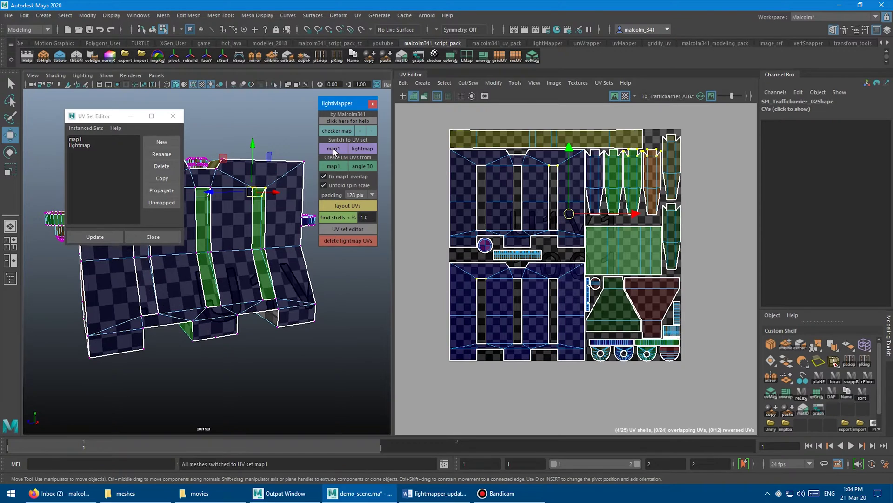
left_click(334, 148)
left_click(356, 146)
left_click(332, 146)
left_click(358, 147)
left_click(333, 147)
left_click(365, 147)
key("ctrl+z")
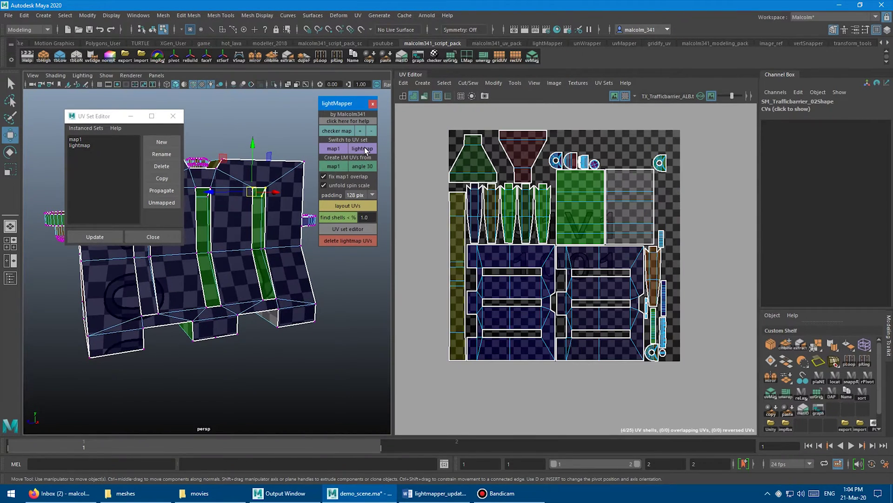
Toggle the UV Set Editor off and on, and leave it closed.
left_click(342, 228)
left_click(342, 228)
left_click(342, 228)
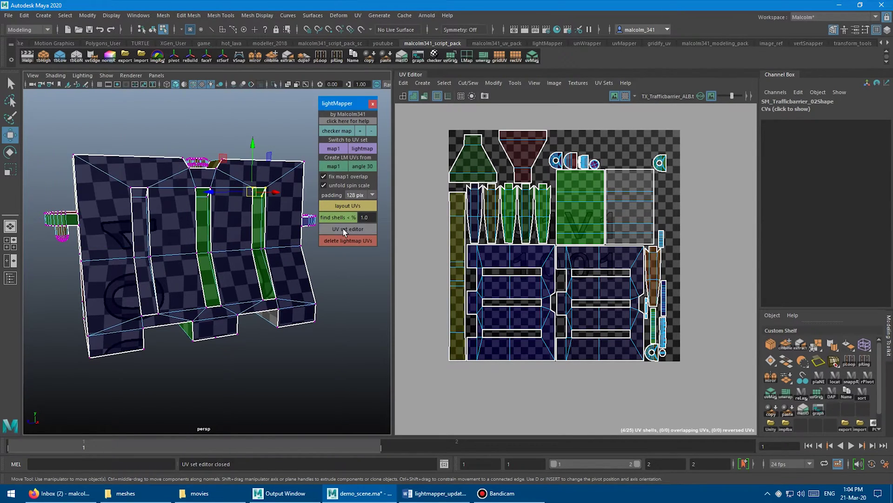
left_click(342, 228)
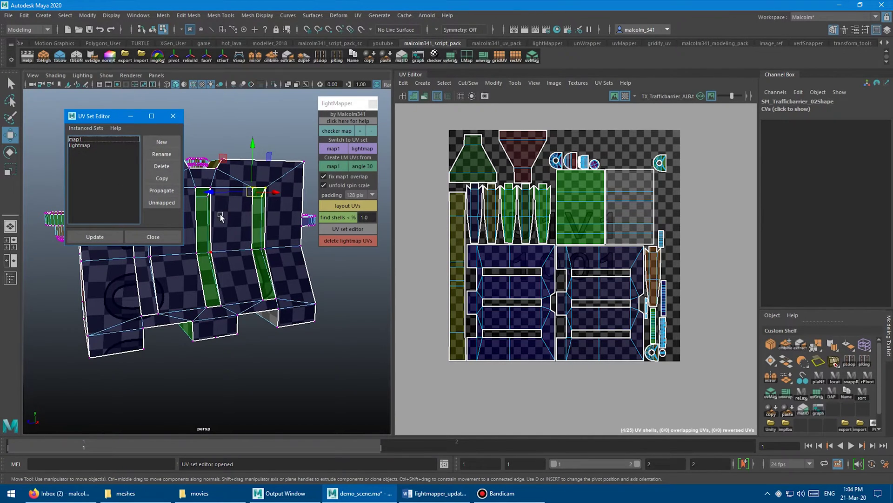
left_click(347, 229)
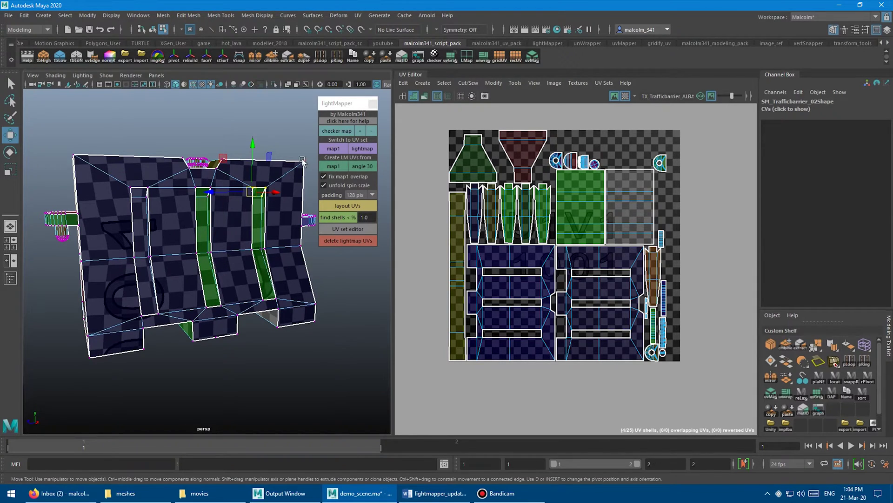
Delete the barrier's lightmap UVs, recreate them from map1 with 128 pix padding, and delete them again.
left_click(342, 239)
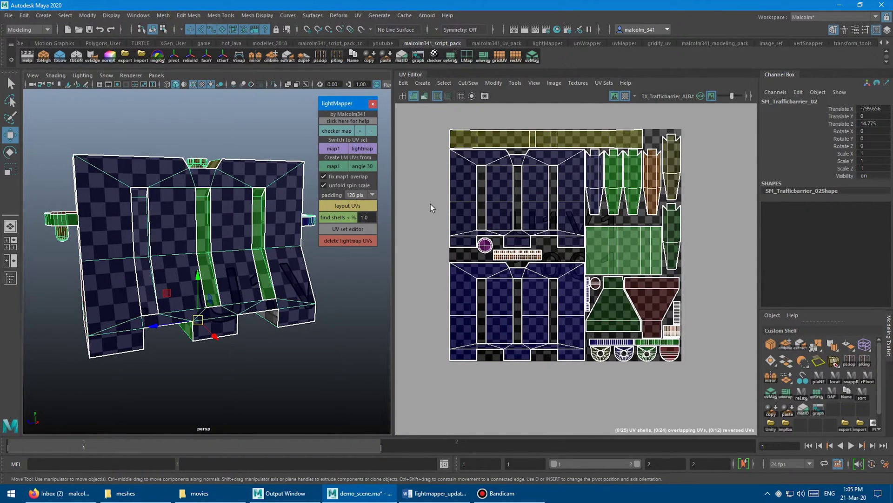
left_click(334, 167)
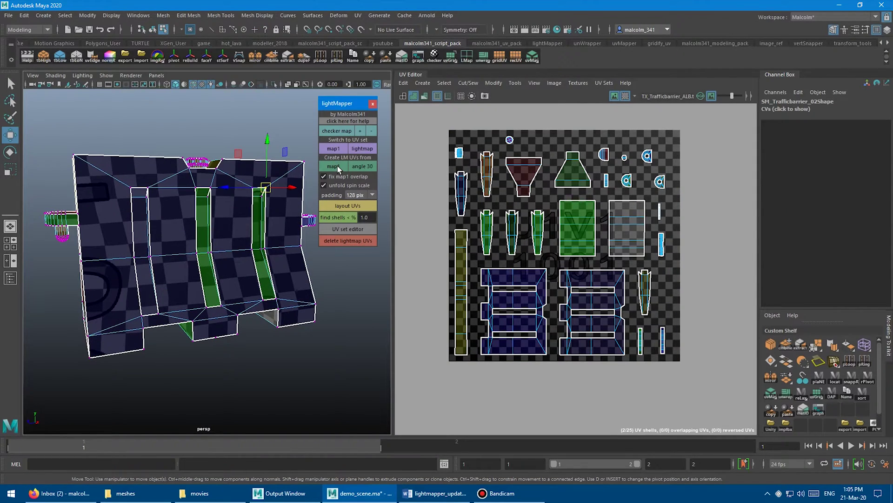
left_click(353, 240)
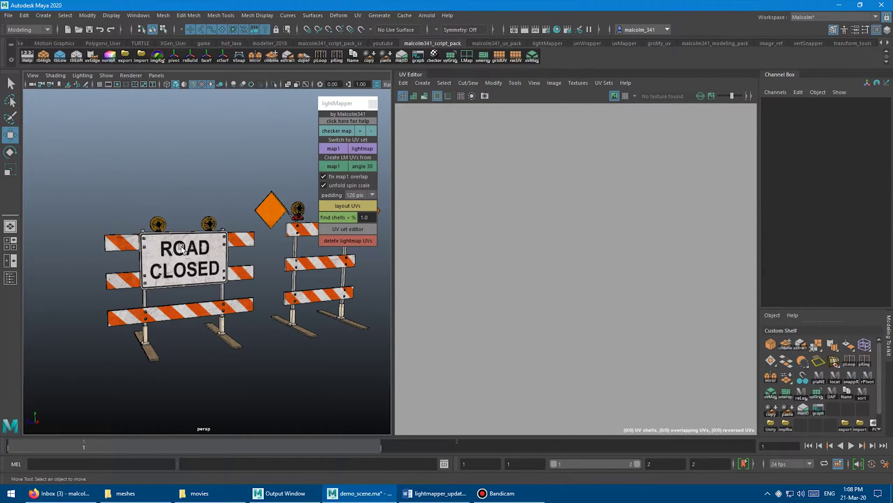
Select the Road Closed barricade and the neighbouring barricade with the orange diamond sign, and combine them into one mesh.
left_click(180, 247)
left_click_drag(220, 180, 186, 183, "alt")
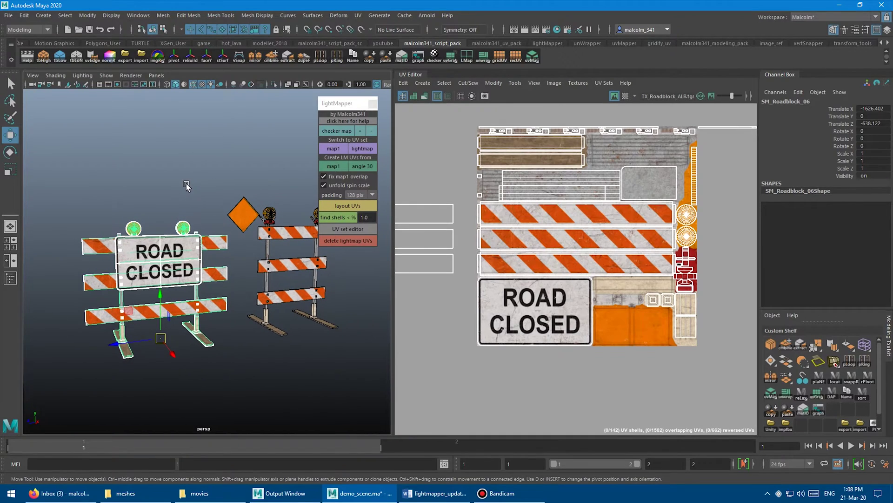
key("q")
left_click(277, 234, "shift")
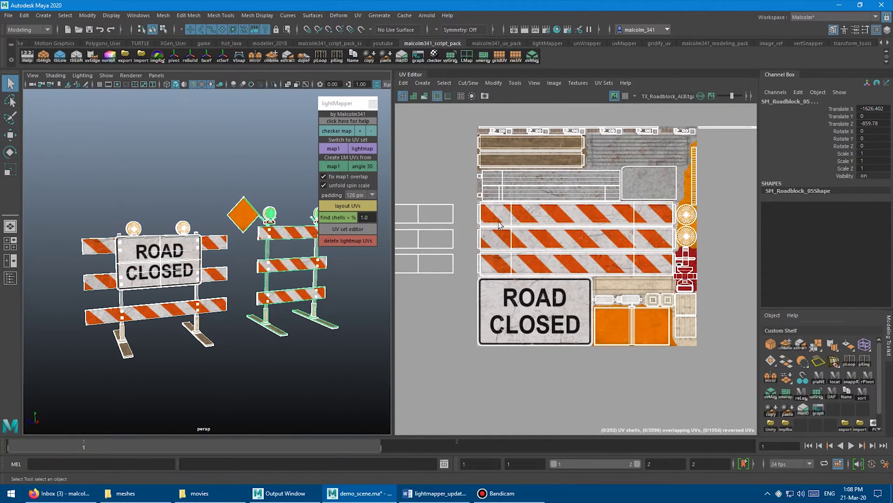
left_click_drag(223, 184, 210, 193, "alt")
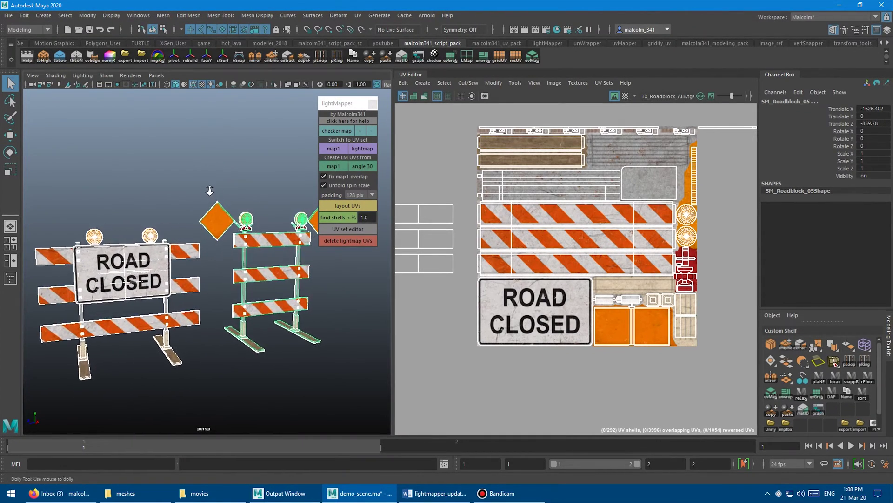
scroll(210, 192, "down", 1)
middle_click_drag(229, 192, 196, 214, "alt")
left_click(786, 346)
scroll(205, 214, "up", 1)
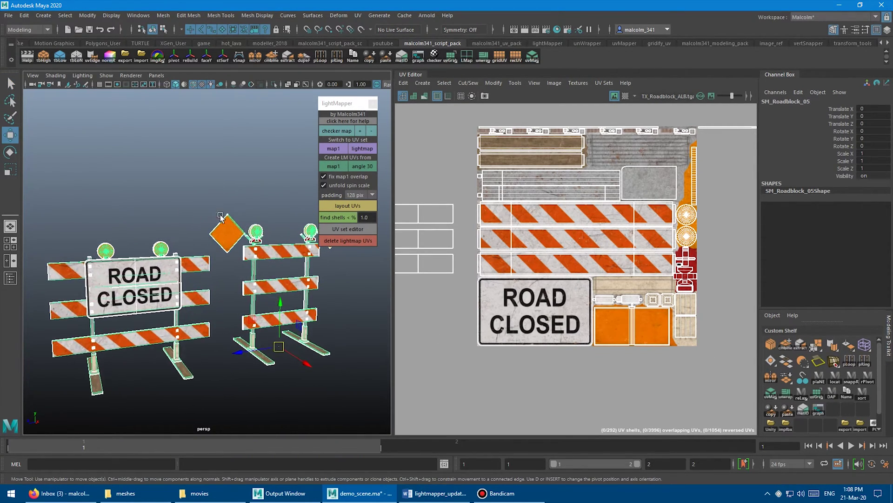
Apply the checker map to the combined roadblock mesh to inspect its full UV layout.
left_click(334, 130)
scroll(538, 241, "down", 3)
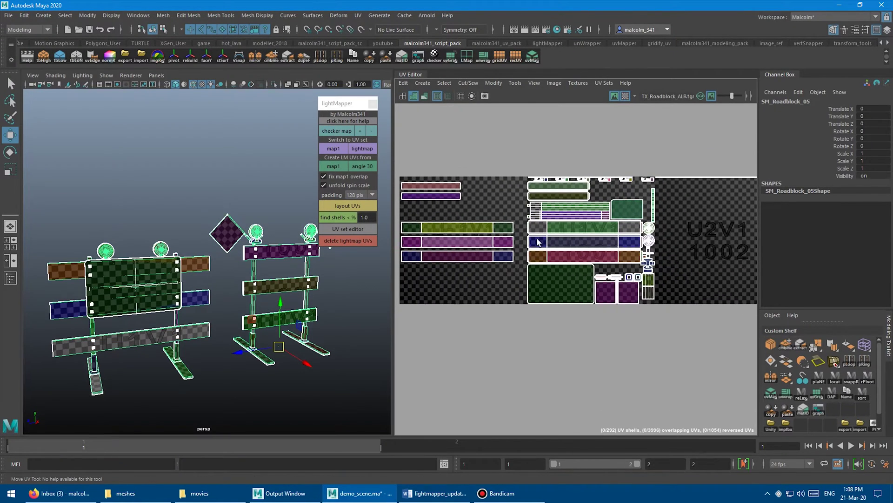
Examine the overlapping map1 UV shells of the combined roadblocks alongside the checkered mesh.
middle_click_drag(553, 207, 521, 215, "alt")
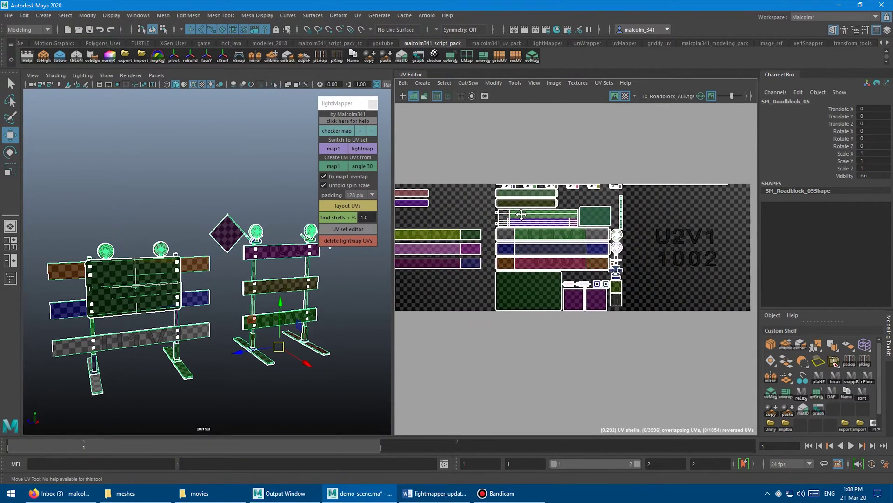
scroll(521, 214, "up", 5)
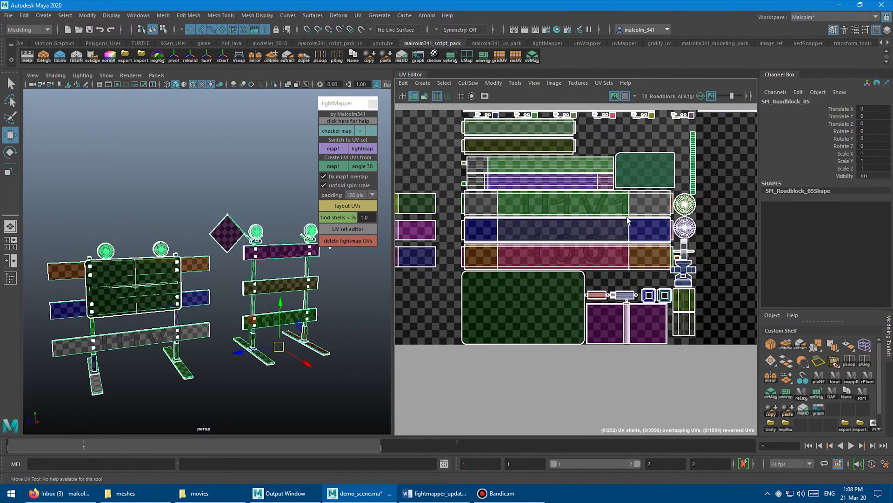
middle_click_drag(611, 240, 604, 281, "alt")
right_click_drag(604, 281, 598, 256, "alt")
middle_click_drag(598, 256, 609, 257, "alt")
right_click_drag(608, 258, 573, 259, "alt")
left_click_drag(229, 259, 214, 224, "alt")
scroll(221, 244, "up", 3)
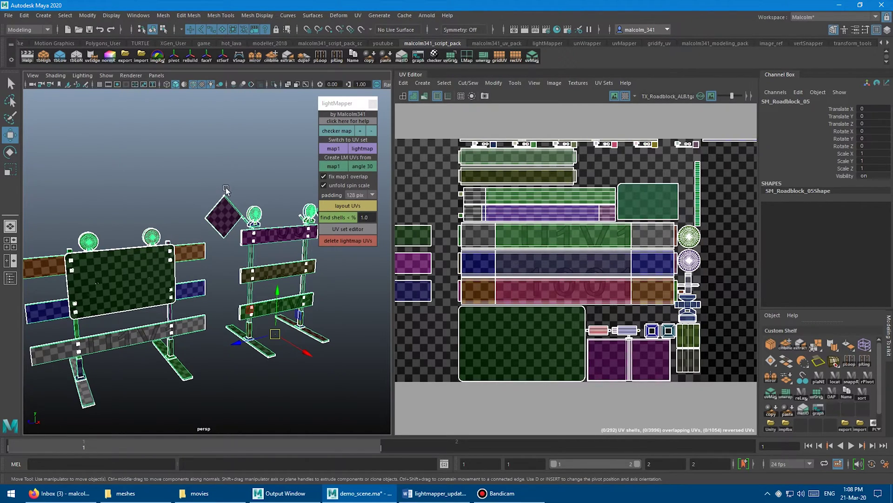
left_click_drag(234, 176, 235, 184, "alt")
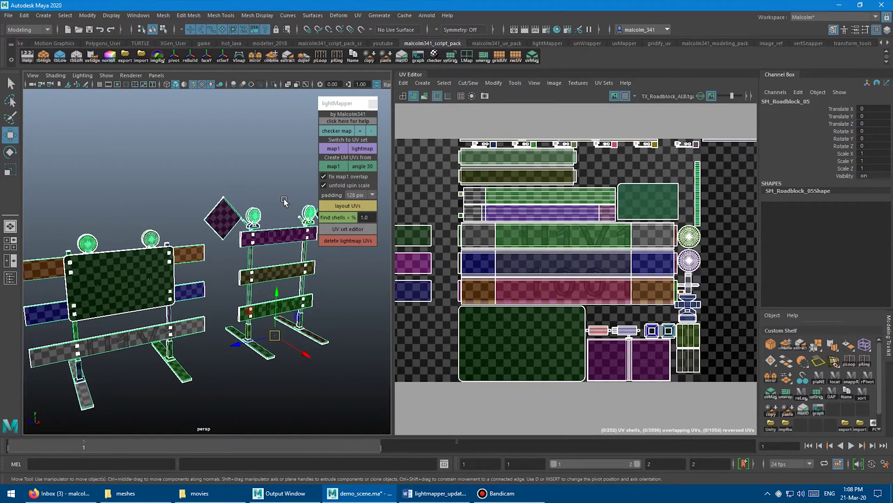
Create lightmap UVs for the combined roadblocks from map1, then lay them out again with 8 pix padding.
left_click(336, 167)
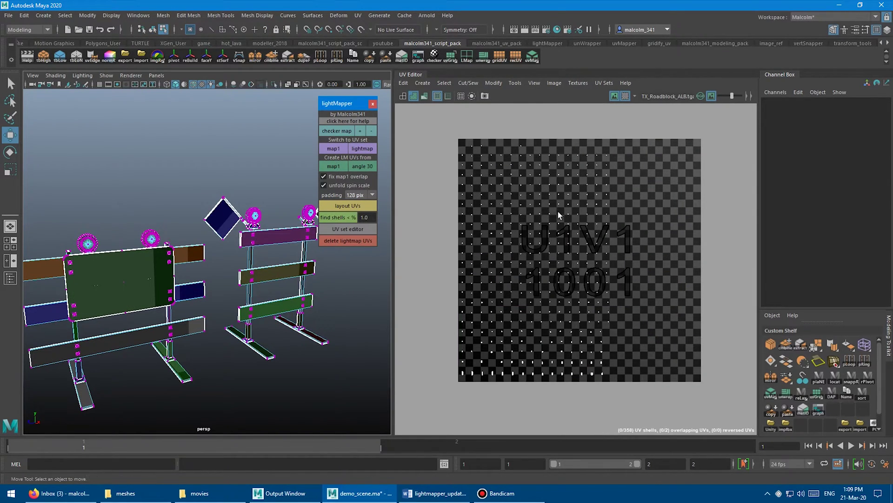
middle_click_drag(566, 200, 548, 197, "alt")
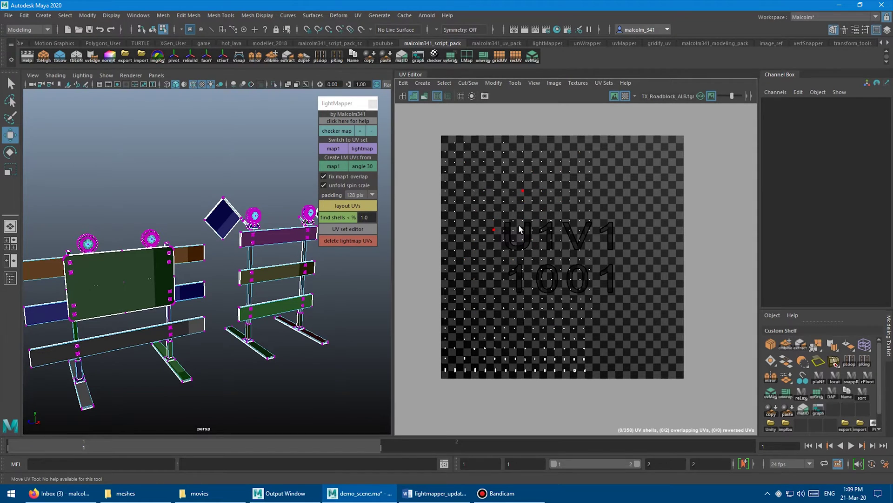
left_click(359, 194)
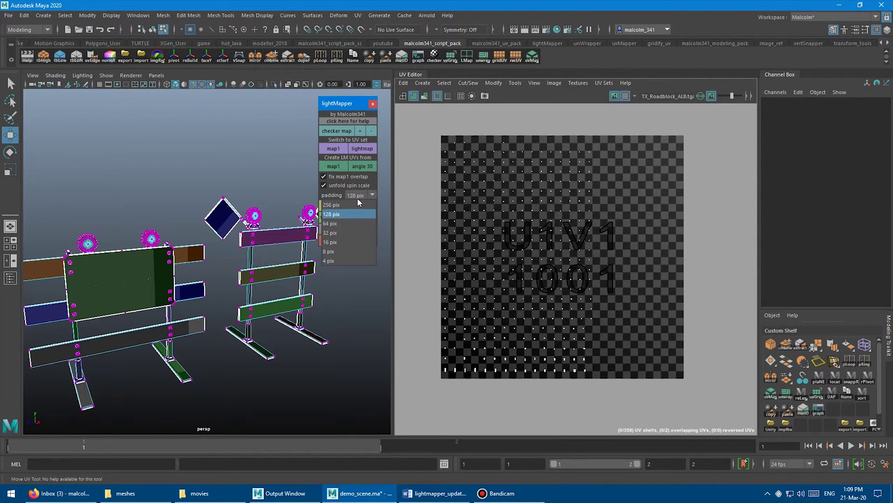
left_click(342, 247)
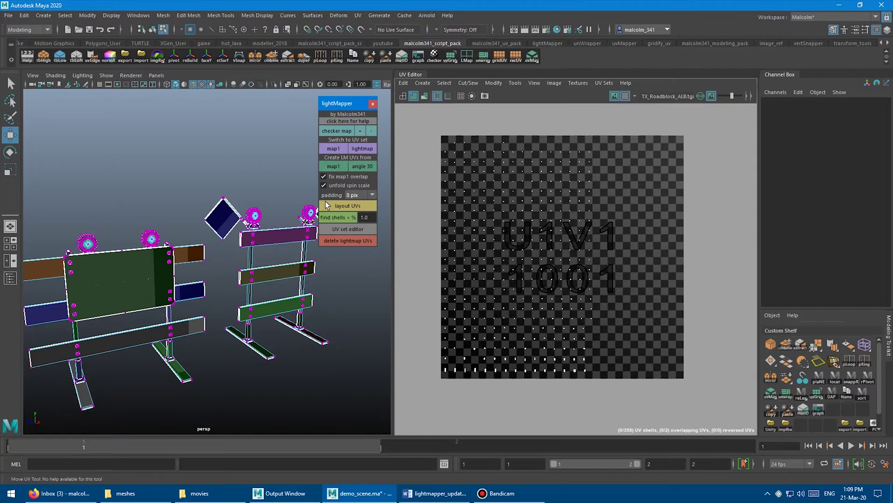
left_click(343, 205)
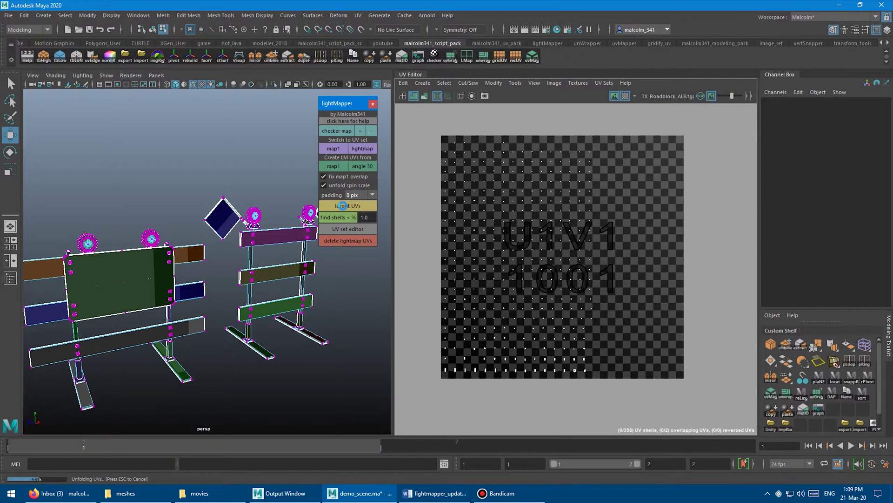
Examine the packing of the whole lightmap layout and the checker density on the roadblocks.
mouse_move(434, 212)
middle_mouse_down("alt")
mouse_move(447, 205)
mouse_move(432, 209)
middle_mouse_up("alt")
middle_click_drag(497, 192, 515, 249, "alt")
right_click_drag(435, 211, 504, 184, "alt")
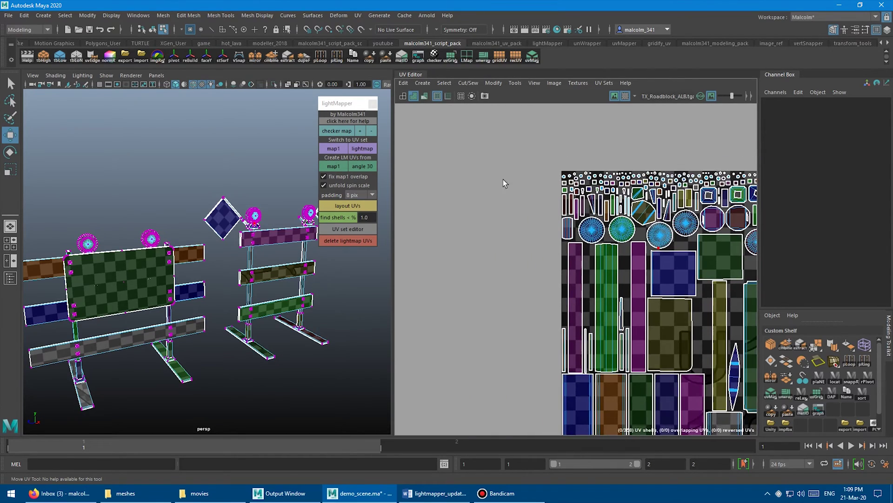
middle_click_drag(613, 217, 484, 171, "alt")
right_click_drag(562, 194, 515, 186, "alt")
middle_click_drag(575, 224, 516, 190, "alt")
right_click_drag(531, 193, 453, 183, "alt")
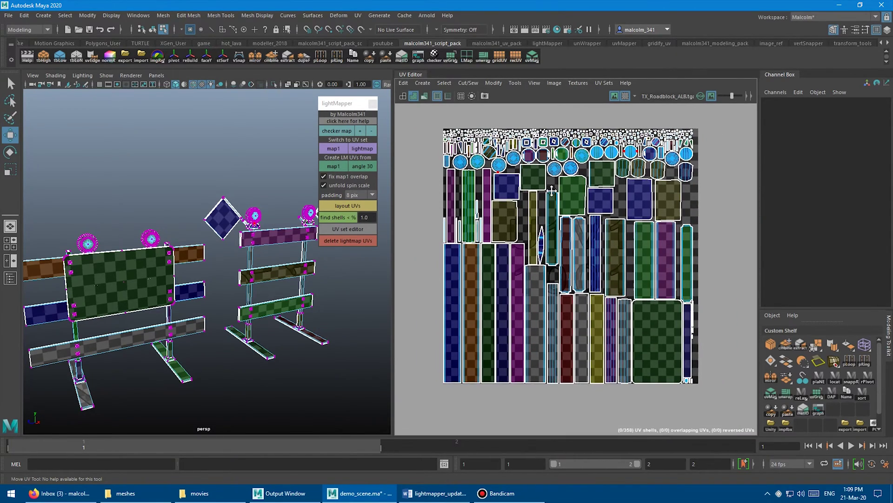
middle_click_drag(552, 192, 559, 201, "alt")
right_click_drag(561, 201, 582, 202, "alt")
middle_click_drag(577, 197, 573, 203, "alt")
right_click_drag(573, 204, 588, 203, "alt")
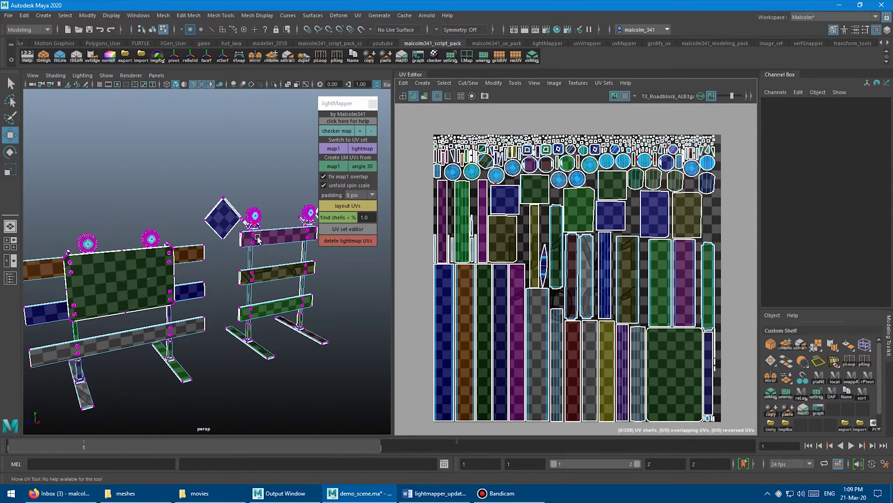
scroll(262, 162, "up", 1)
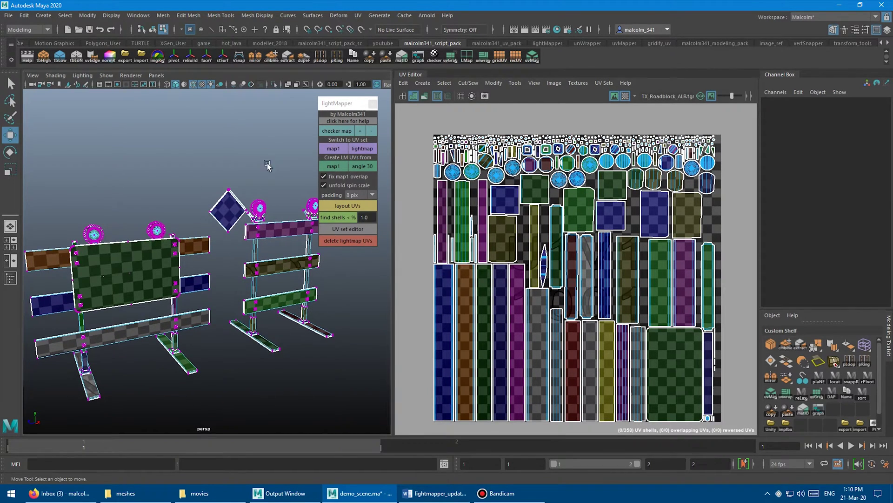
Compare the map1 and lightmap UV sets of the roadblocks, ending on the lightmap set.
left_click(333, 149)
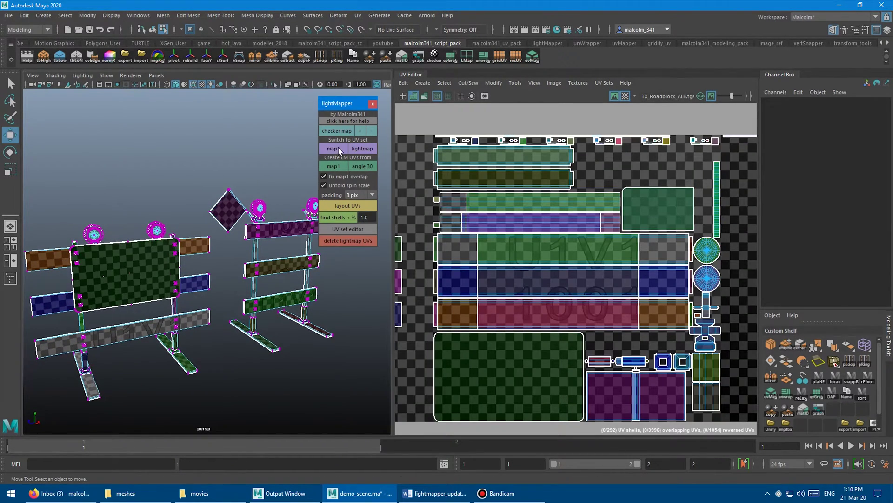
left_click(360, 148)
left_click(329, 148)
left_click(359, 147)
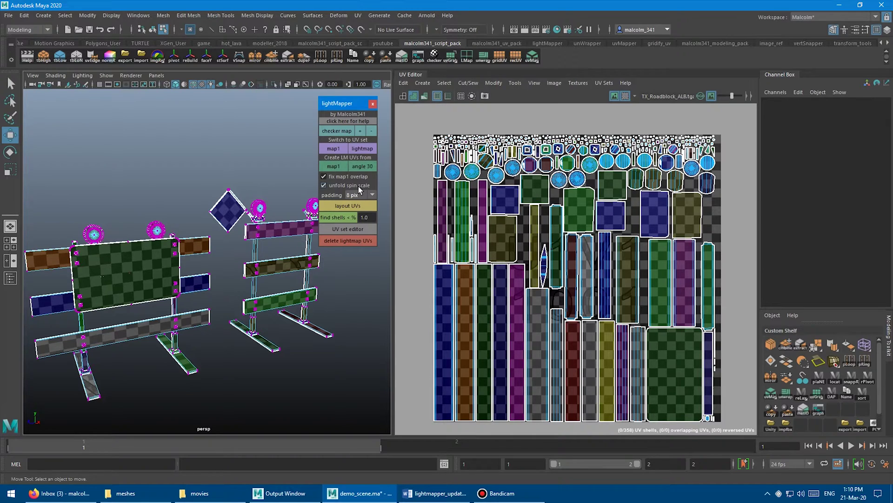
left_click(276, 186)
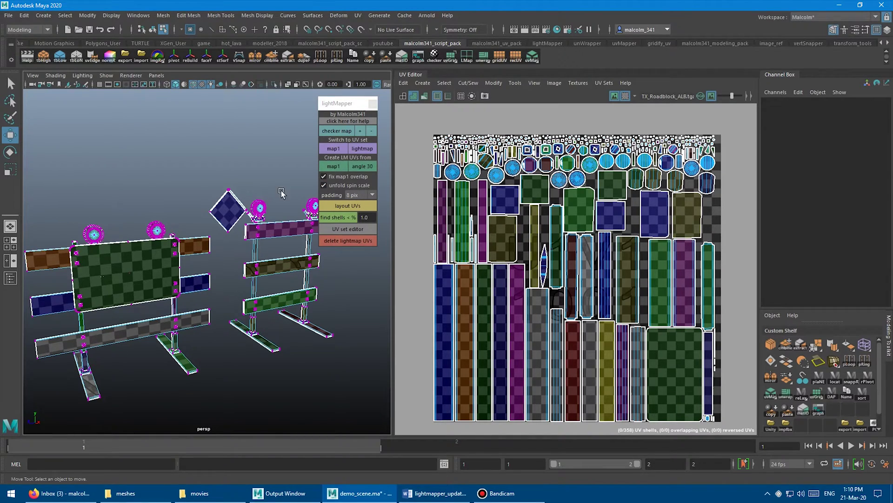
Turn off unfold spin scale, select the four UV shells on the back of the large sign and scale them to less than half size.
left_click(323, 186)
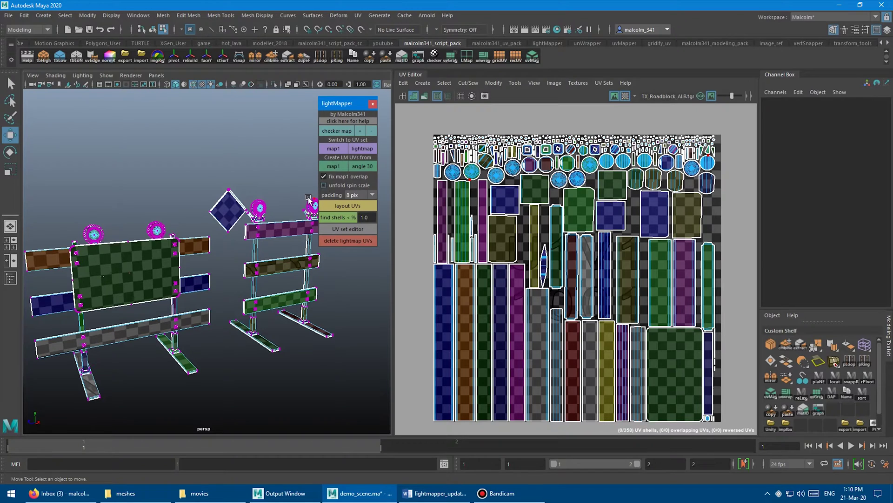
left_click_drag(175, 229, 279, 215, "alt")
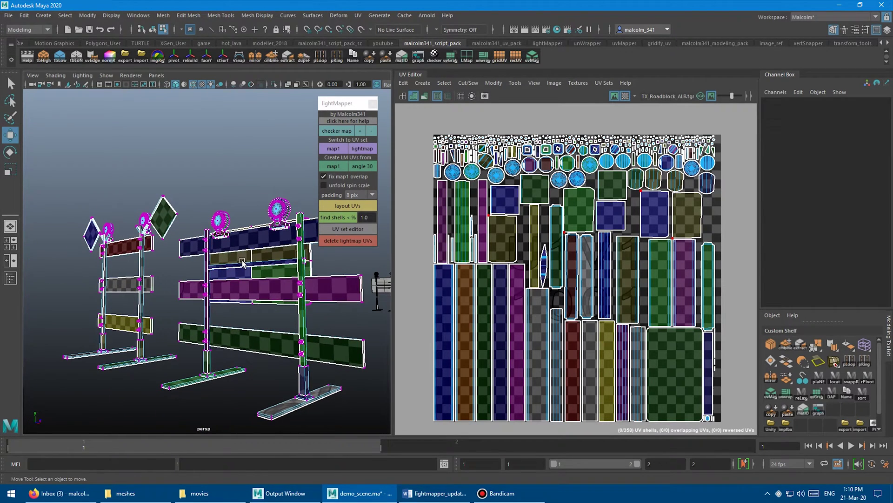
right_click_drag(261, 237, 261, 261)
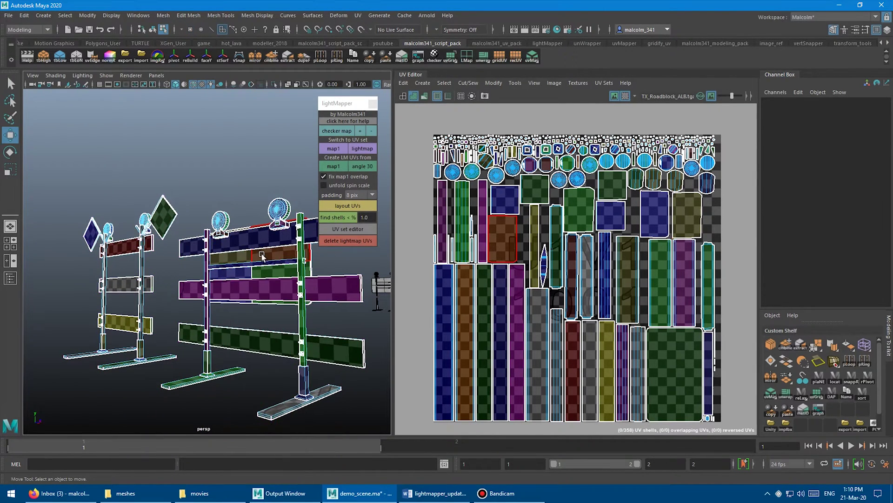
left_click(264, 267)
left_click(265, 274, "shift")
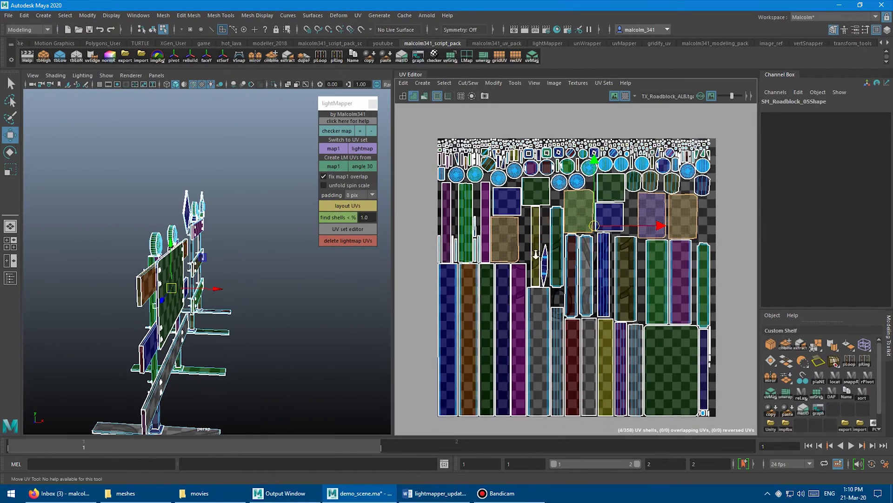
right_click_drag(607, 243, 592, 245, "alt")
key("r")
left_click_drag(593, 230, 555, 241)
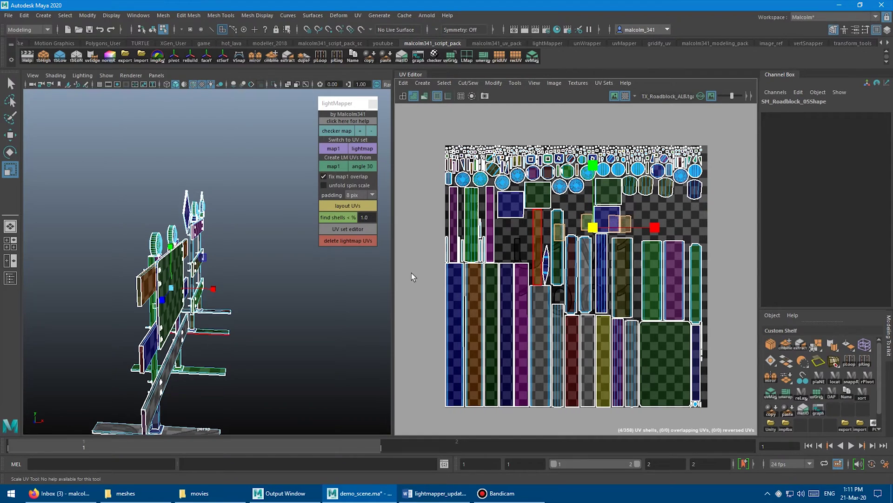
Lay out the lightmap UVs with the sign's back shells scaled down and unfold spin scale off.
left_click_drag(261, 240, 139, 225, "alt")
right_click_drag(139, 225, 327, 189, "alt")
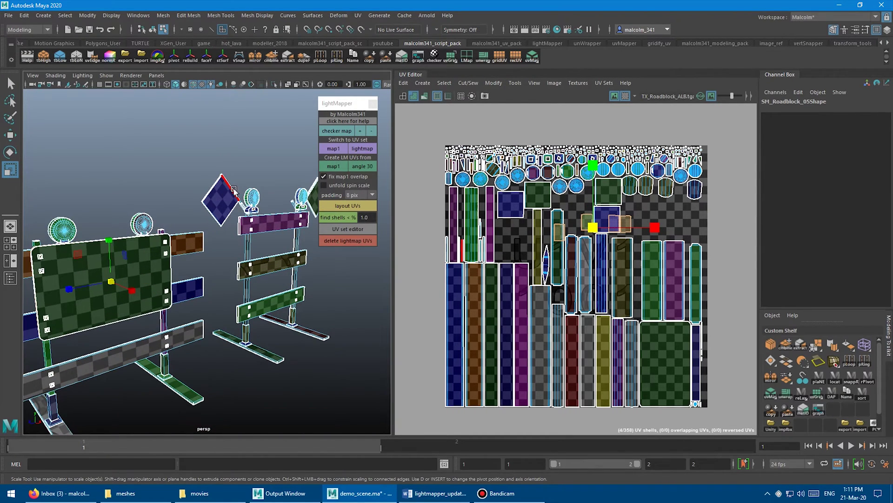
left_click_drag(235, 189, 298, 200, "alt")
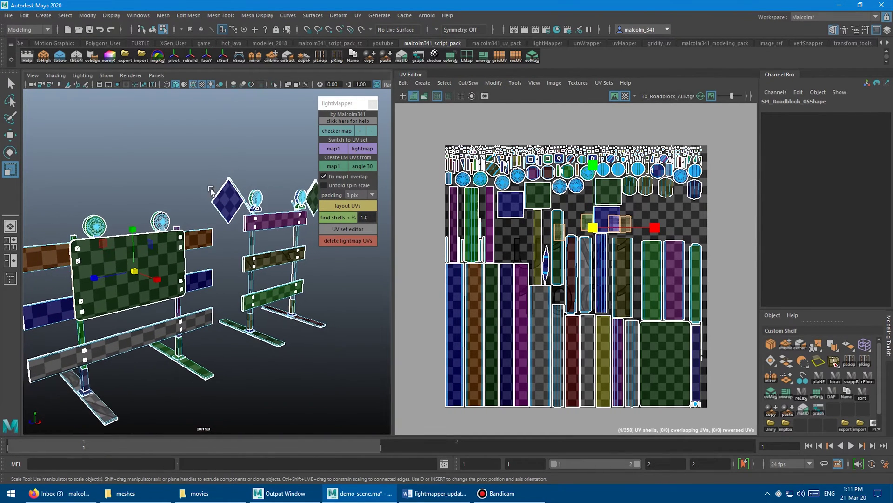
left_click(345, 205)
left_click(345, 205)
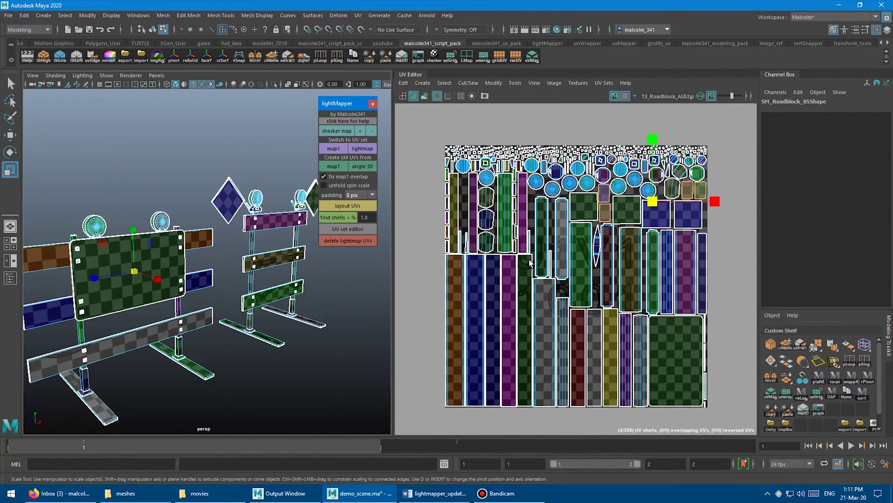
Scale one round lamp UV shell up to many times its size and lay out the lightmap UVs around it.
left_click(537, 186)
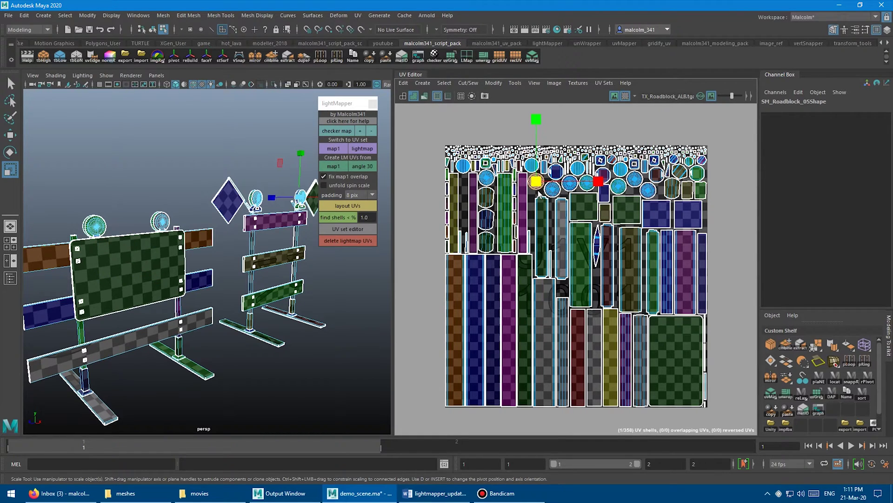
left_click_drag(539, 193, 654, 192)
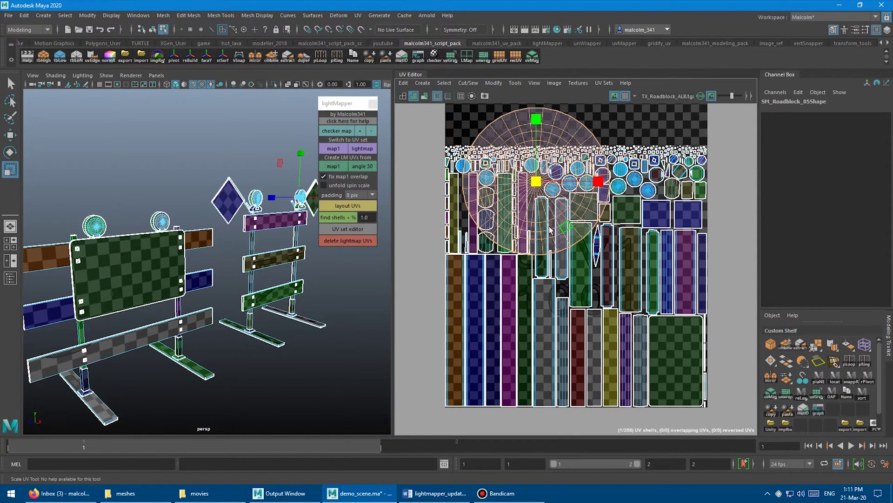
left_click(340, 207)
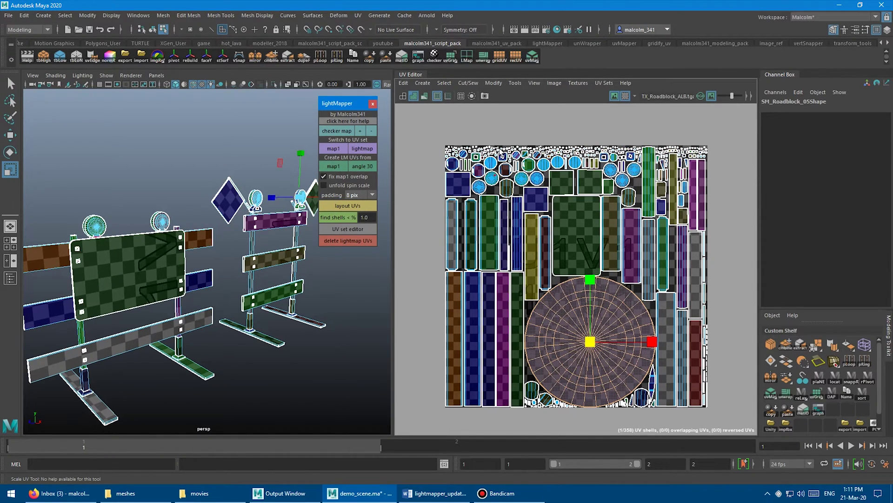
Scale two more round lamp UV shells up to about twice their size and lay out the lightmap UVs again.
left_click(492, 180)
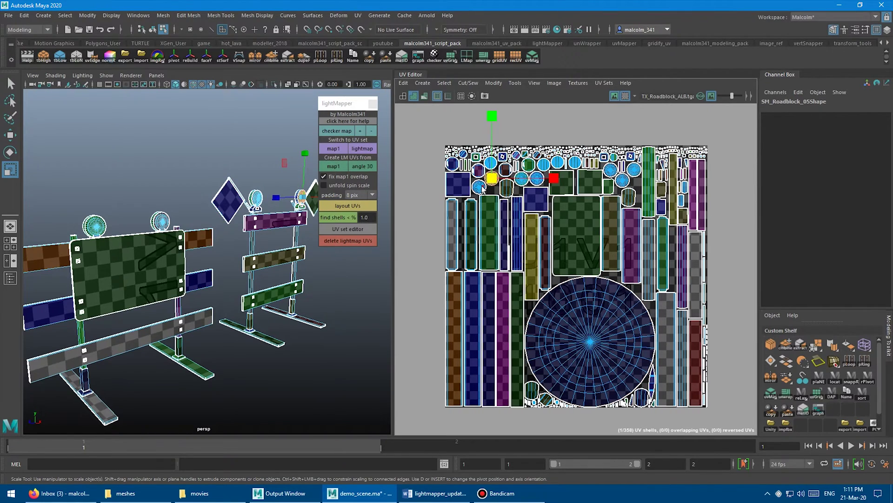
left_click(481, 187, "shift")
left_click_drag(486, 182, 559, 181)
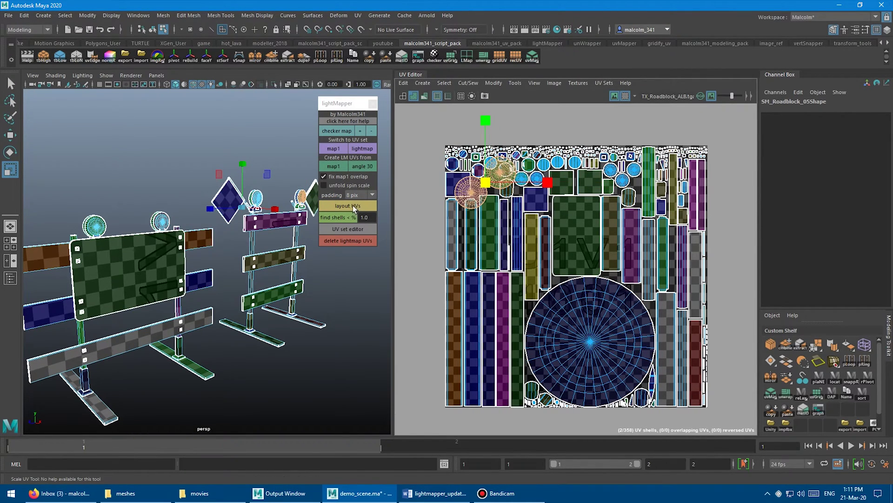
left_click(353, 205)
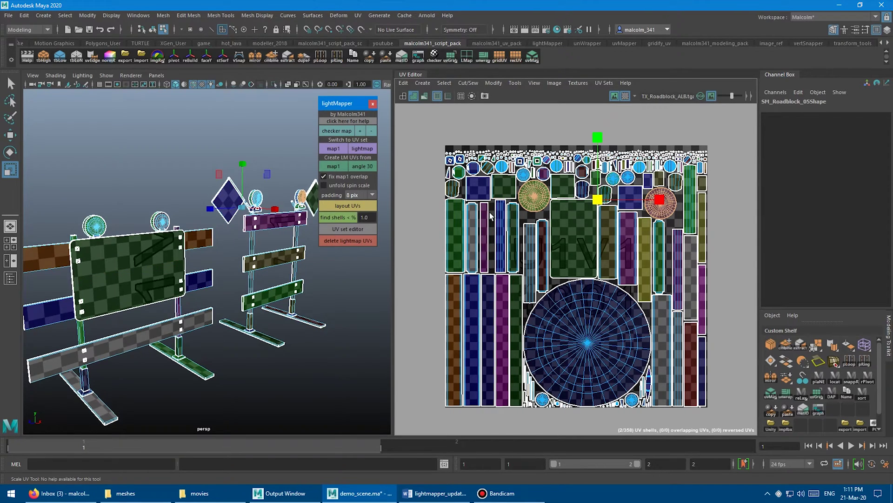
middle_click_drag(475, 206, 484, 195, "alt")
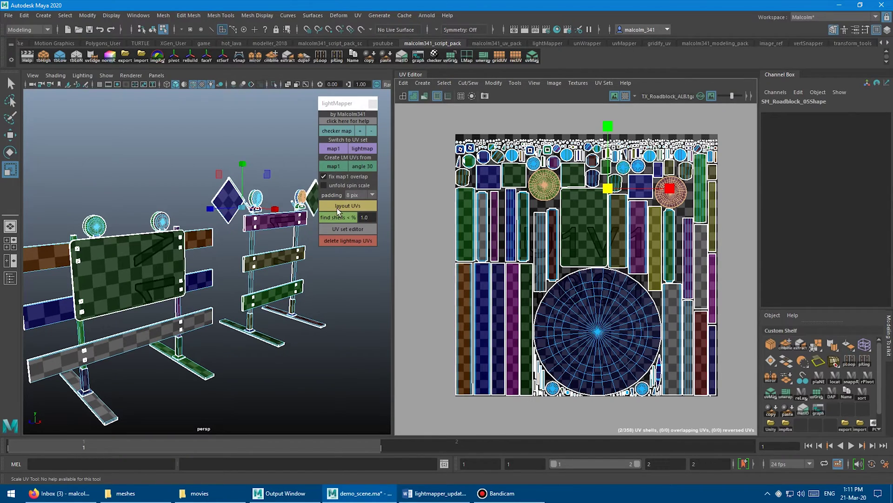
Re-enable unfold spin scale, lay out the lightmap UVs and return to object selection on the roadblock mesh.
left_click(324, 185)
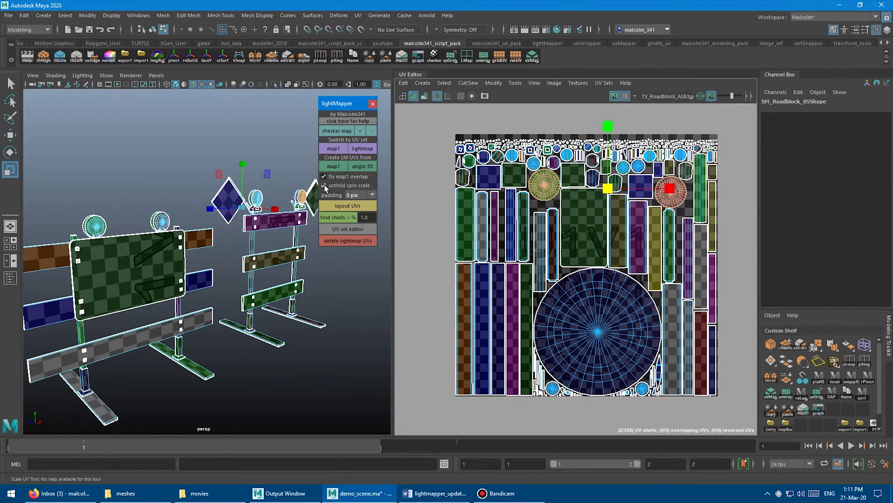
left_click(344, 206)
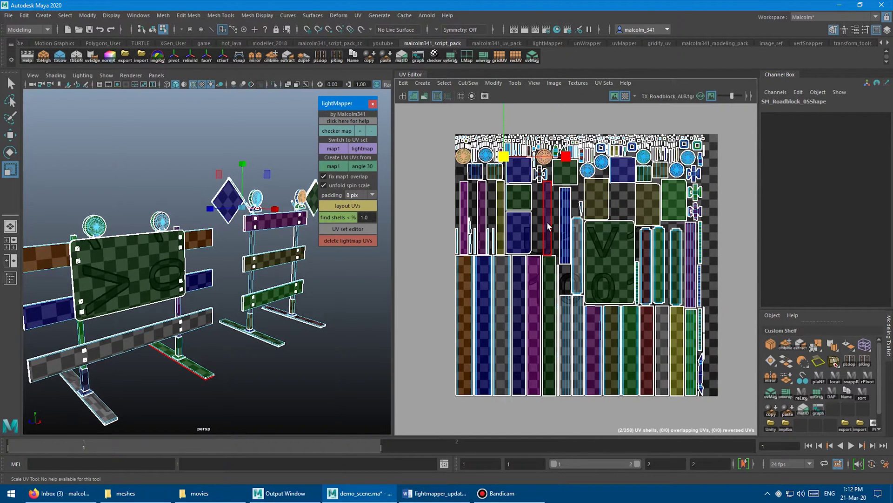
key("q")
key("F8")
middle_click_drag(192, 199, 211, 190, "alt")
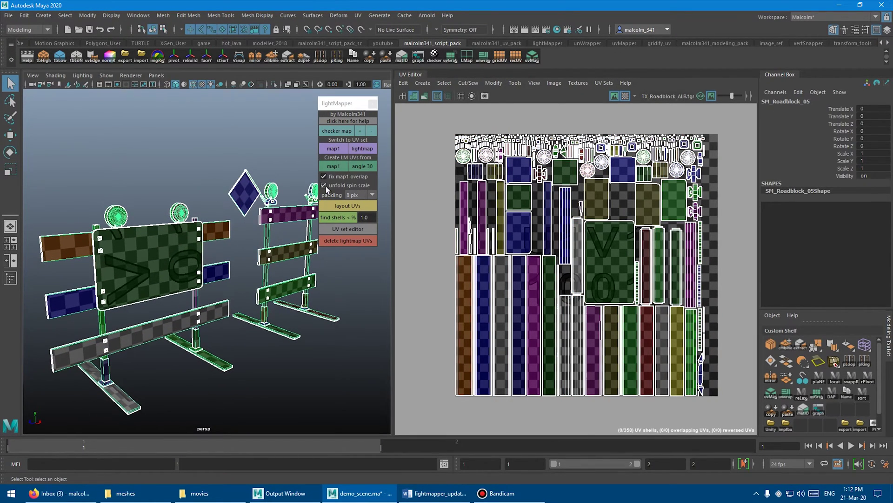
Disable unfold spin scale and scale the sign's back UV shell up to about twice its size.
left_click(325, 187)
right_click_drag(511, 231, 520, 232)
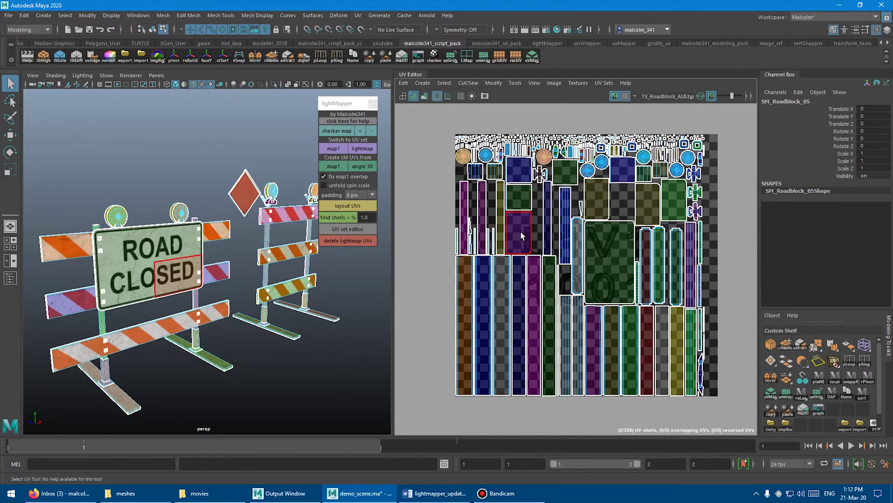
left_click(520, 232)
key("r")
left_click_drag(519, 236, 611, 241)
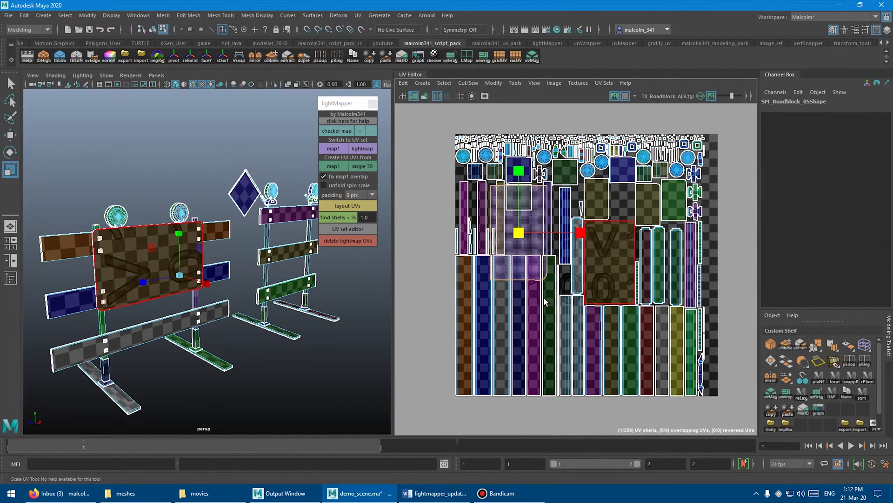
Rotate the lower plank's UV shell 90 degrees to horizontal and lay out the lightmap UVs.
left_click(503, 324)
middle_click_drag(405, 257, 414, 247, "alt")
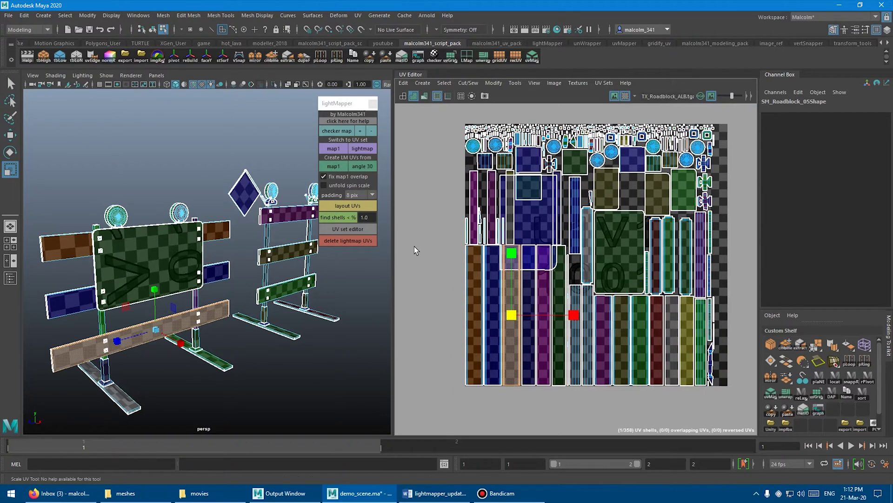
key("alt+r")
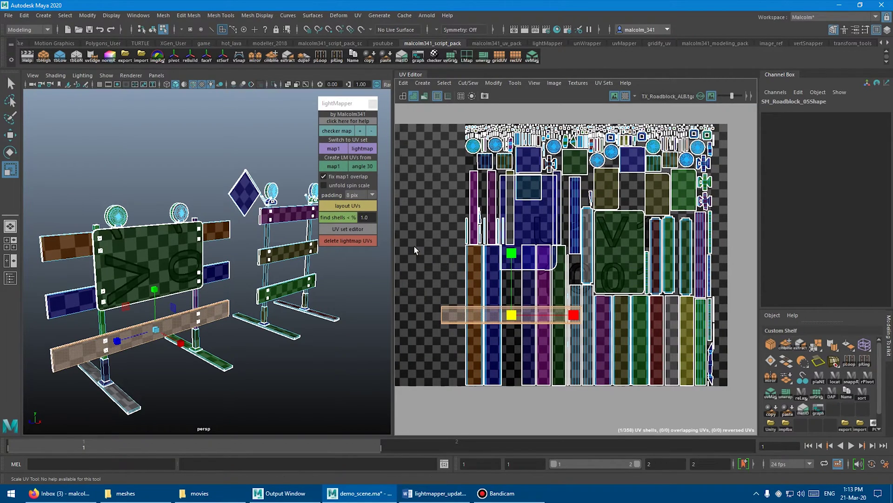
left_click(338, 206)
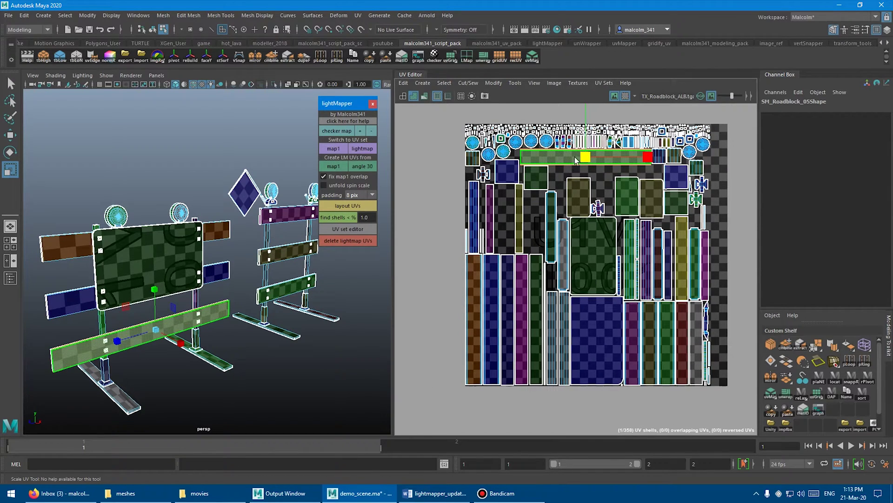
Scale one round lamp UV shell up to several times its size and lay out the lightmap UVs around it.
middle_click_drag(570, 253, 545, 255, "alt")
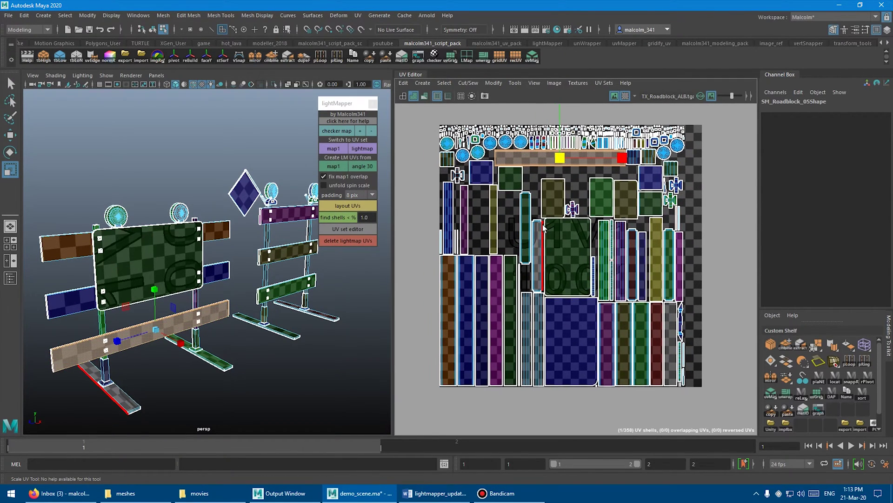
left_click(482, 157)
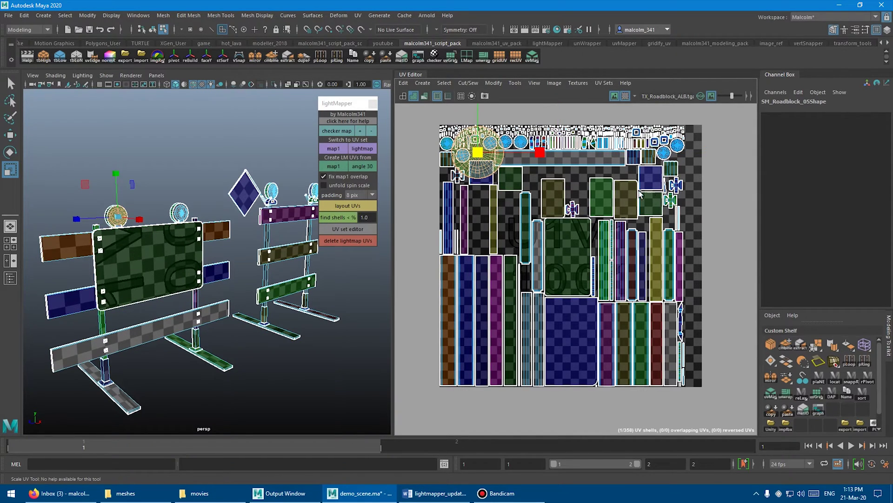
left_click(345, 205)
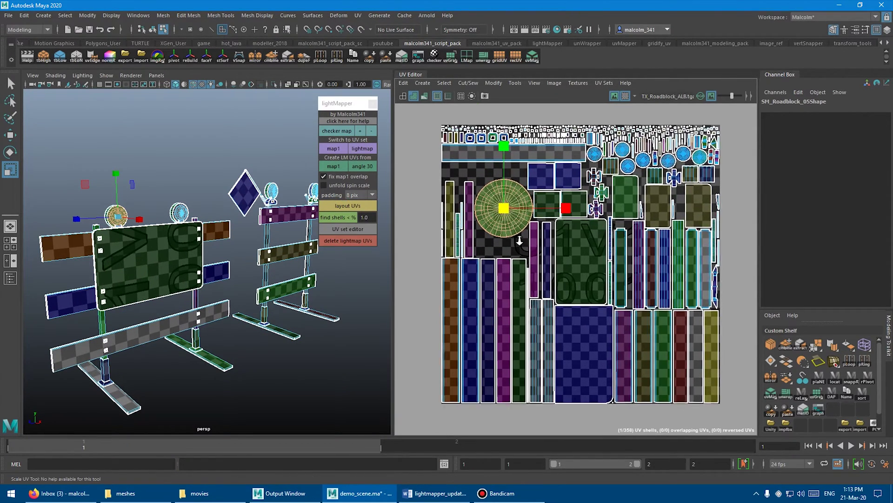
Move the upper UVs of the enlarged lamp shell down to deform its outline, and lay out the lightmap UVs.
scroll(492, 193, "up", 2)
right_click(492, 193)
right_click_drag(492, 193, 528, 190)
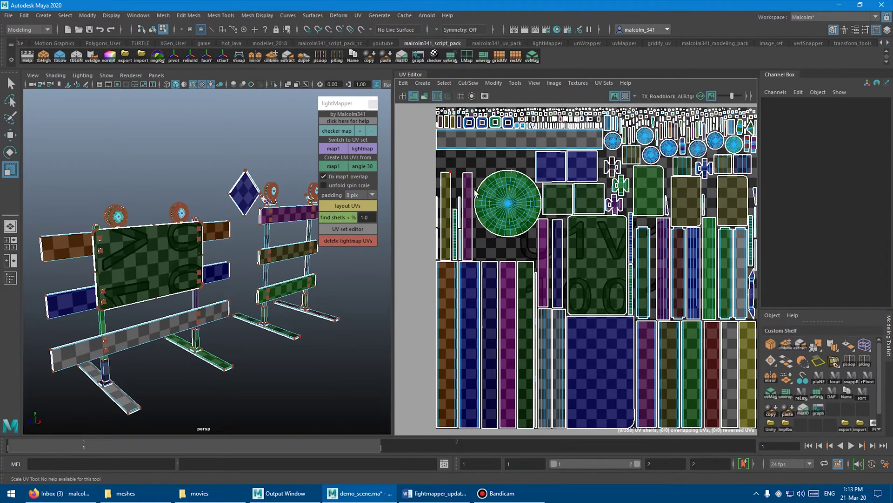
left_click_drag(487, 160, 521, 191)
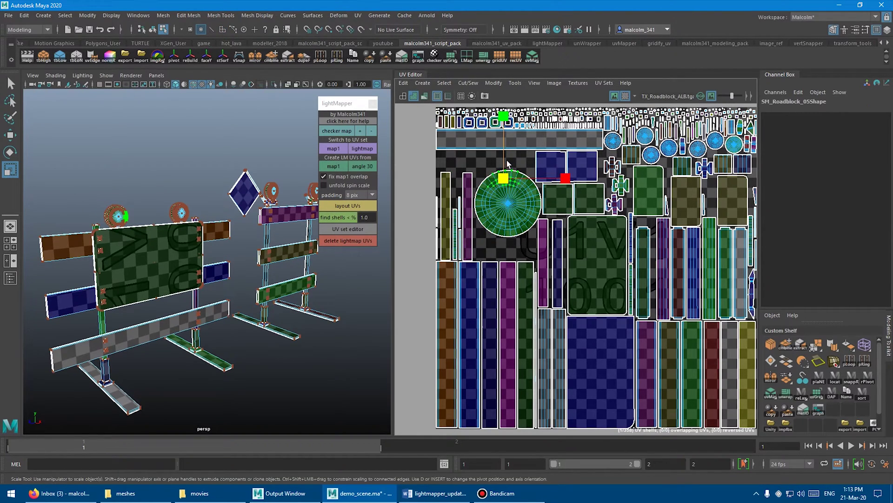
key("w")
left_click_drag(507, 160, 505, 171)
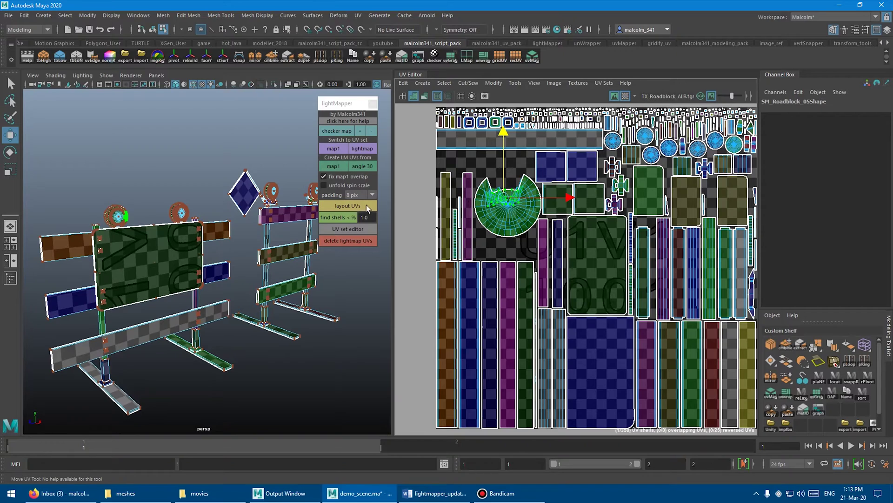
left_click(366, 205)
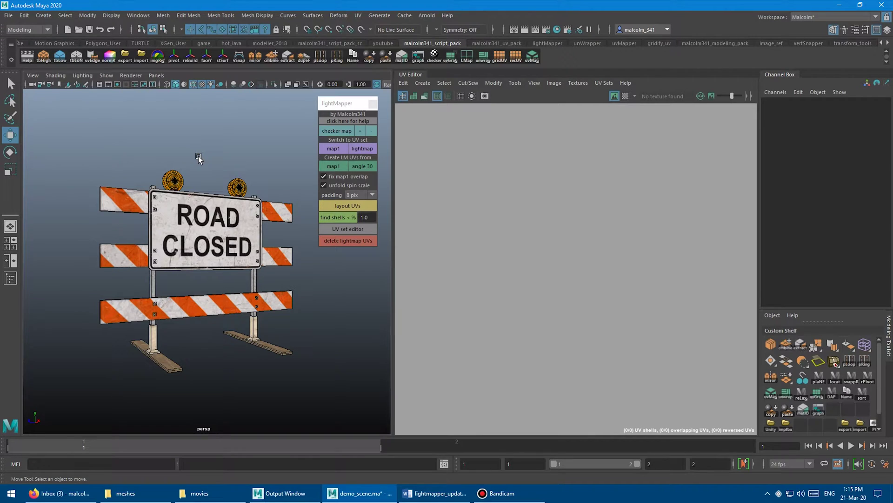
Examine the single ROAD CLOSED roadblock with the checker map and its map1 UV shells.
left_click_drag(198, 155, 215, 192, "alt")
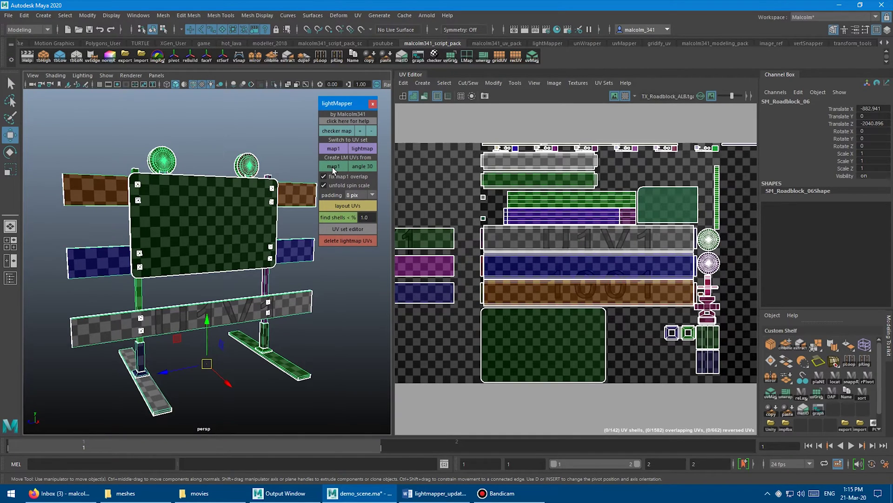
middle_click_drag(294, 149, 280, 147, "alt")
right_click_drag(281, 149, 278, 152, "alt")
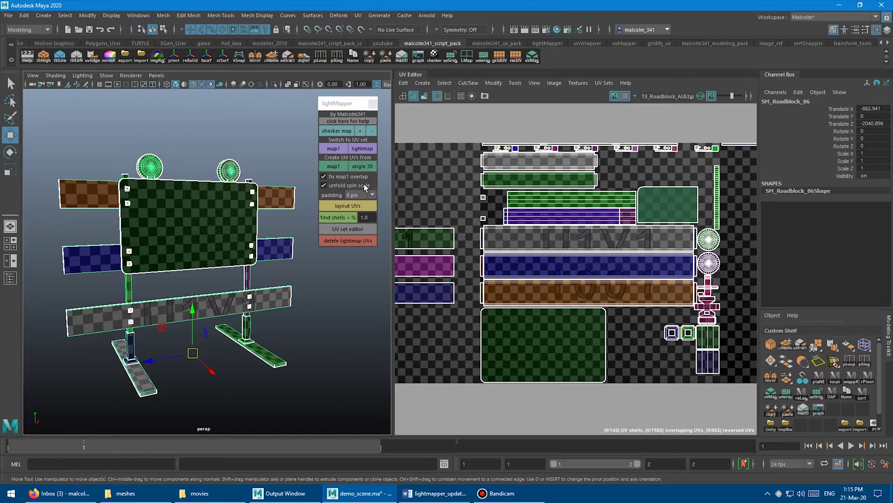
middle_click_drag(597, 253, 566, 250, "alt")
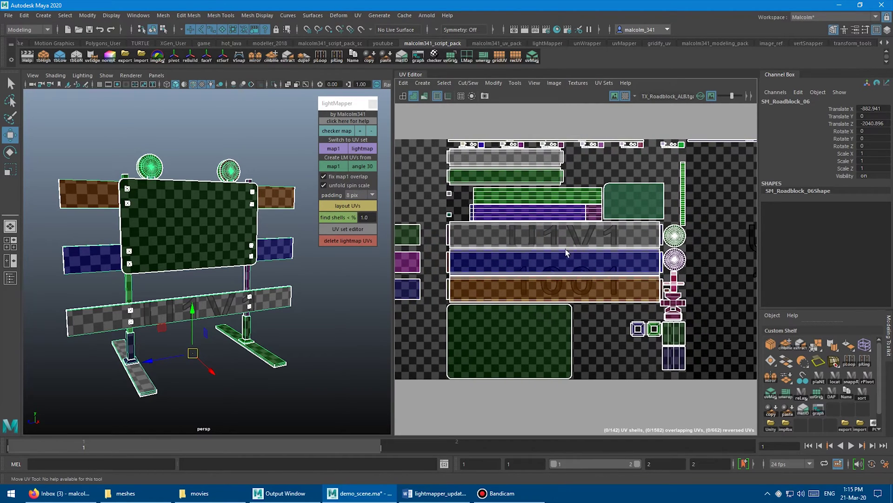
mouse_move(591, 249)
right_mouse_down("alt")
mouse_move(577, 250)
mouse_move(604, 253)
right_mouse_up("alt")
middle_click_drag(556, 247, 567, 248, "alt")
right_click_drag(563, 249, 569, 251, "alt")
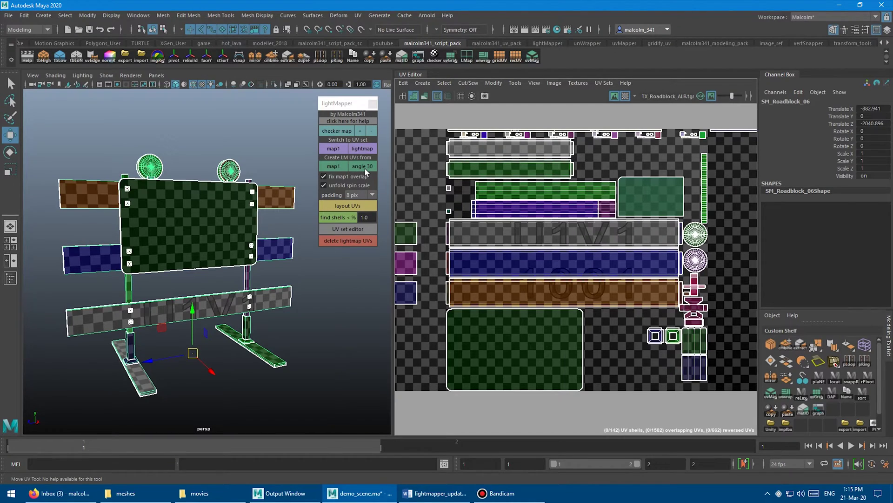
key("q")
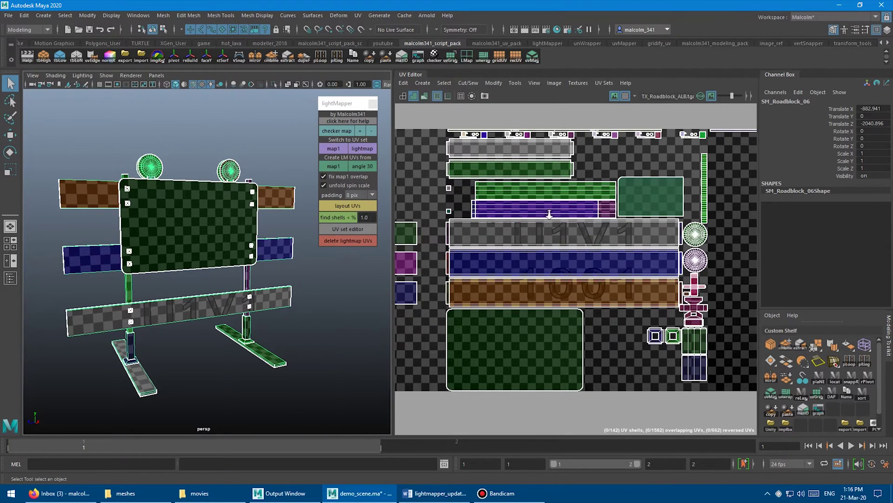
scroll(536, 207, "down", 2)
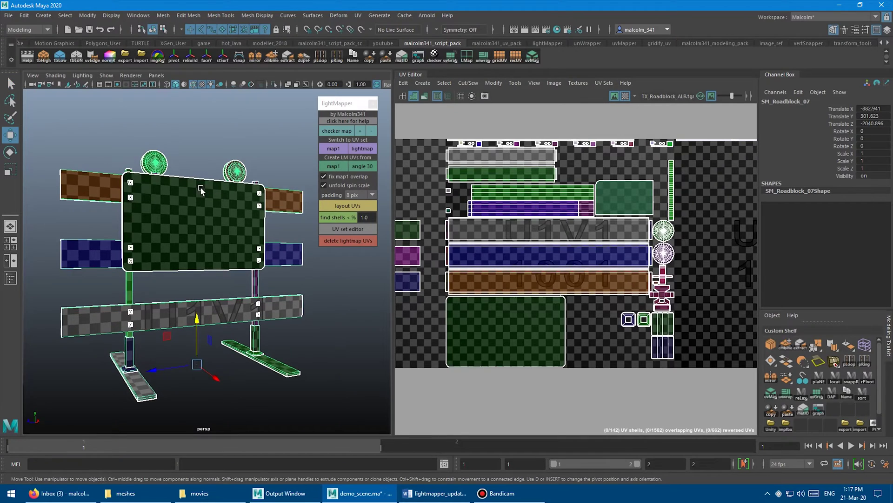
Apply a camera-based UV projection to the whole roadblock and return to object selection.
left_click_drag(201, 186, 195, 184, "alt")
key("q")
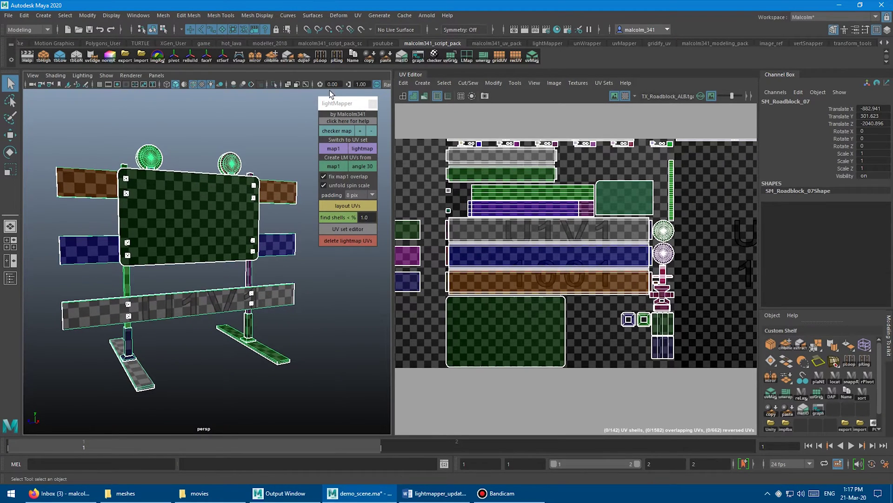
left_click(358, 15)
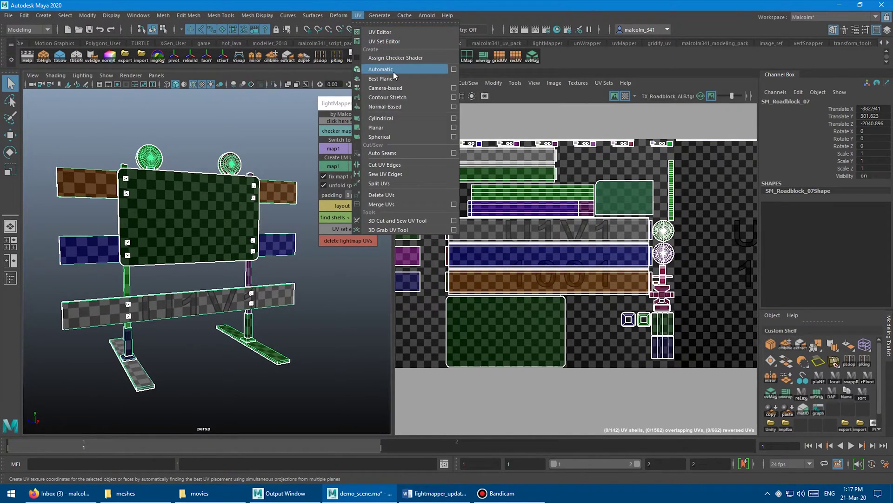
left_click(403, 88)
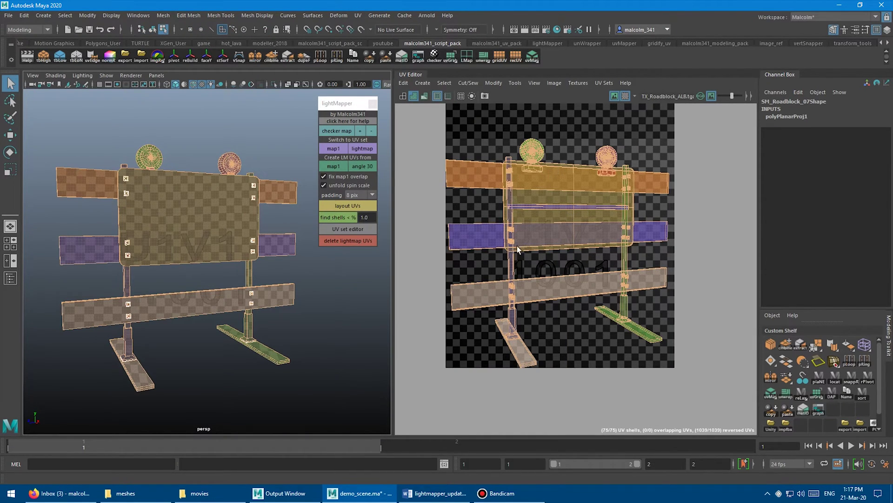
right_click_drag(224, 178, 256, 158)
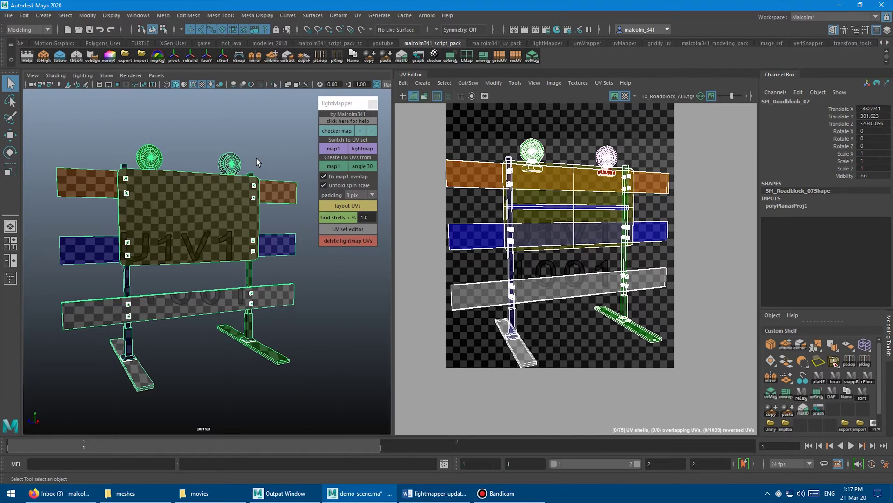
left_click_drag(257, 161, 196, 161, "alt")
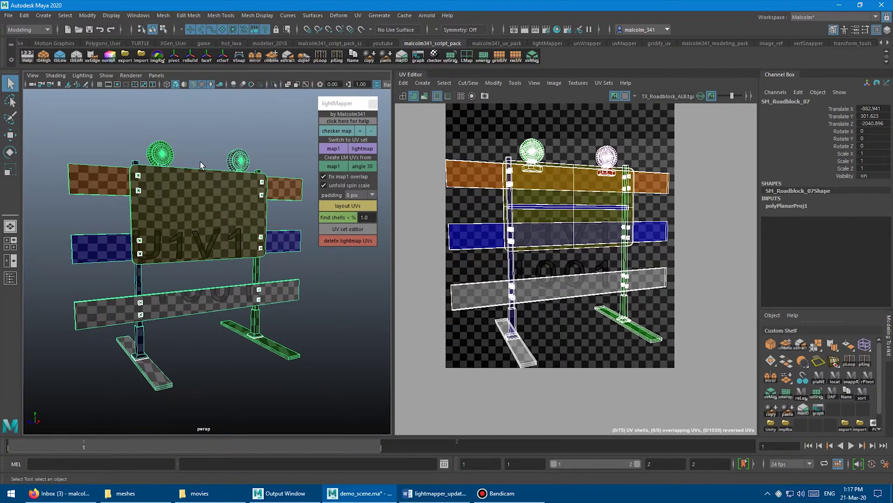
Disable fix map1 overlap and create the roadblock's lightmap UVs from map1.
left_click(324, 177)
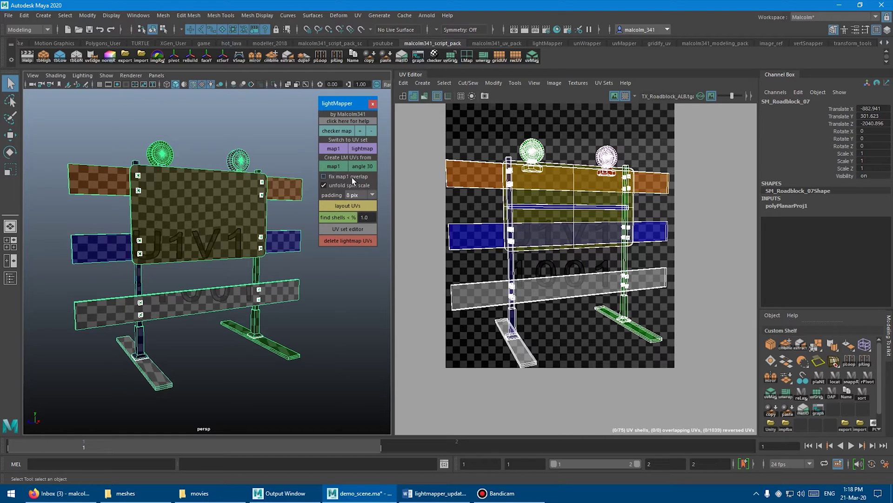
middle_click_drag(267, 151, 266, 150, "alt")
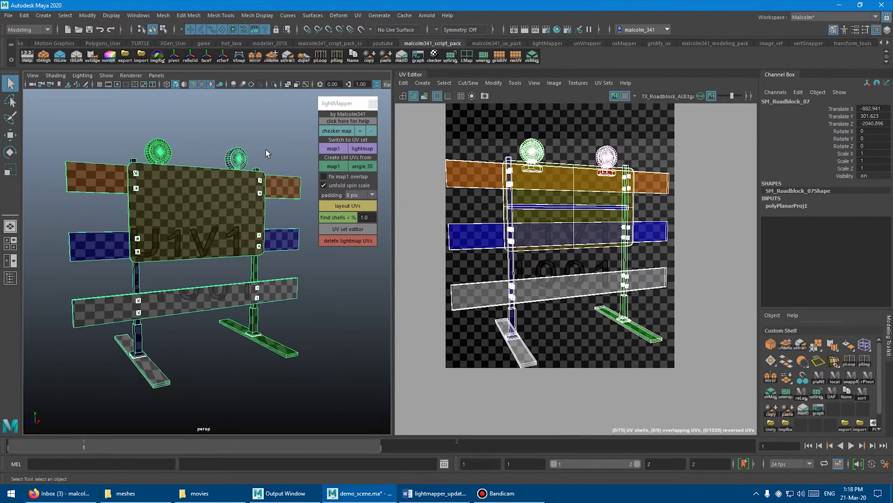
left_click(333, 167)
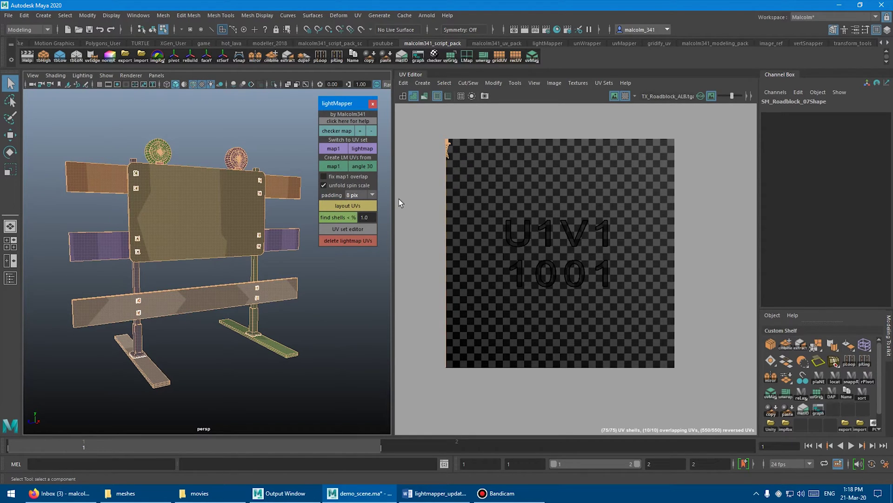
Delete the roadblock's lightmap UVs and create new ones with the angle 30 option.
left_click(356, 238)
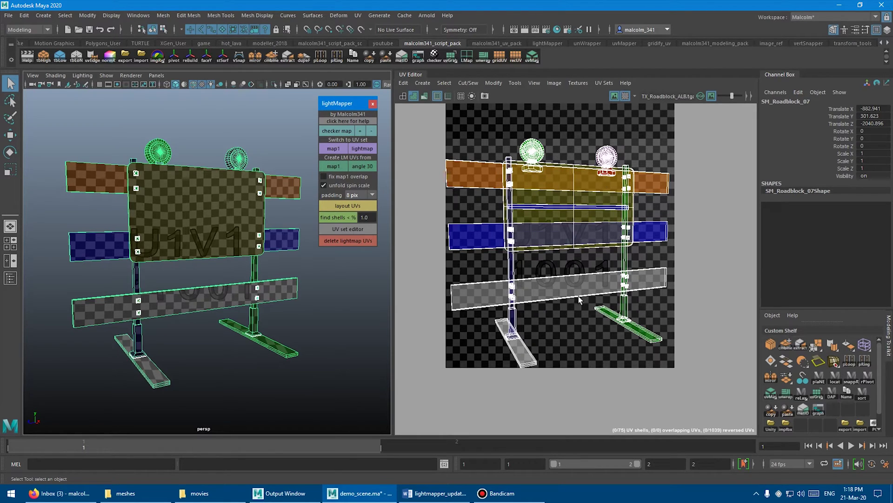
left_click(479, 236)
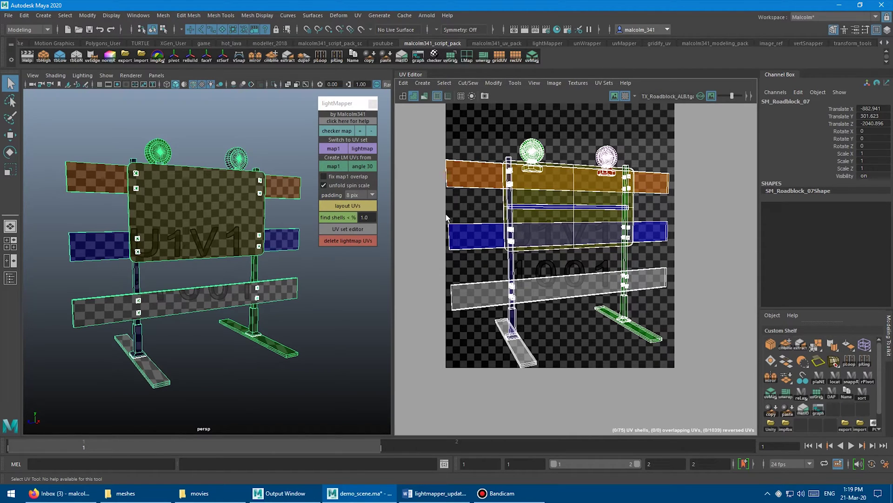
left_click(362, 166)
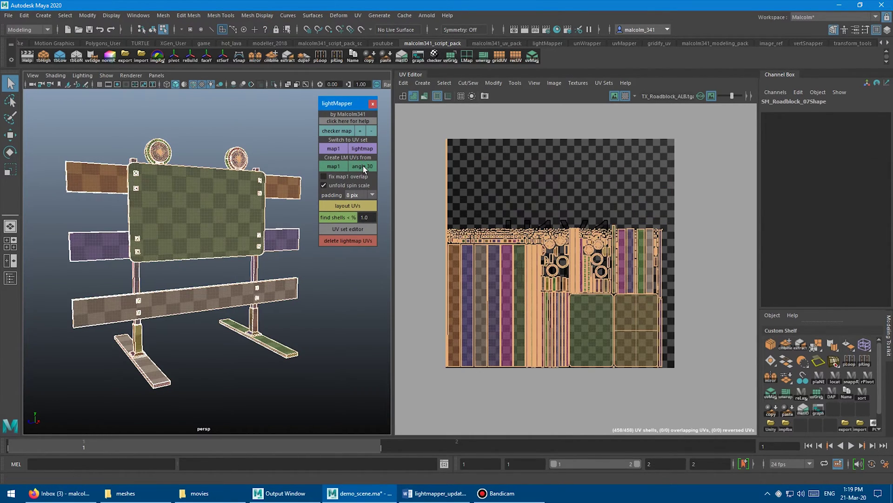
left_click(420, 204)
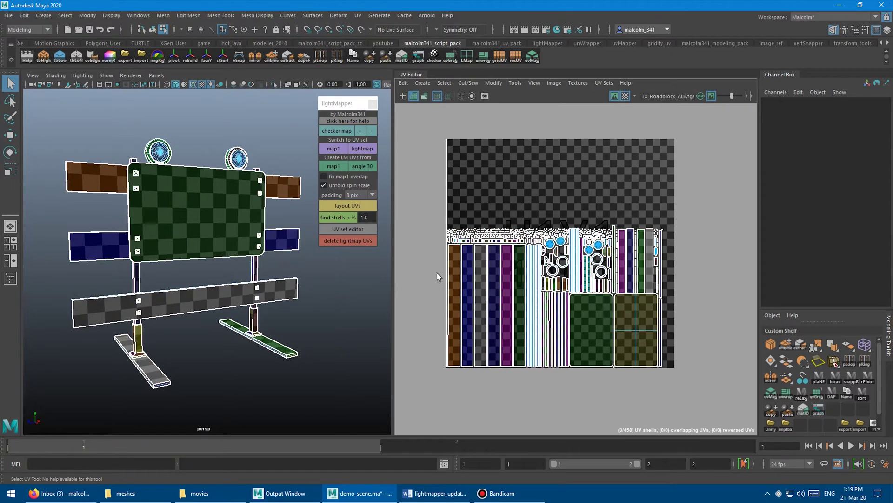
Examine the angle-based lightmap shells on the roadblock's lamps, sign and planks, and the long thin shell at the UV tile's left edge.
middle_click_drag(437, 273, 454, 239, "alt")
left_click_drag(196, 233, 214, 147, "alt")
left_click_drag(231, 197, 191, 221, "alt")
right_click_drag(191, 221, 199, 232, "alt")
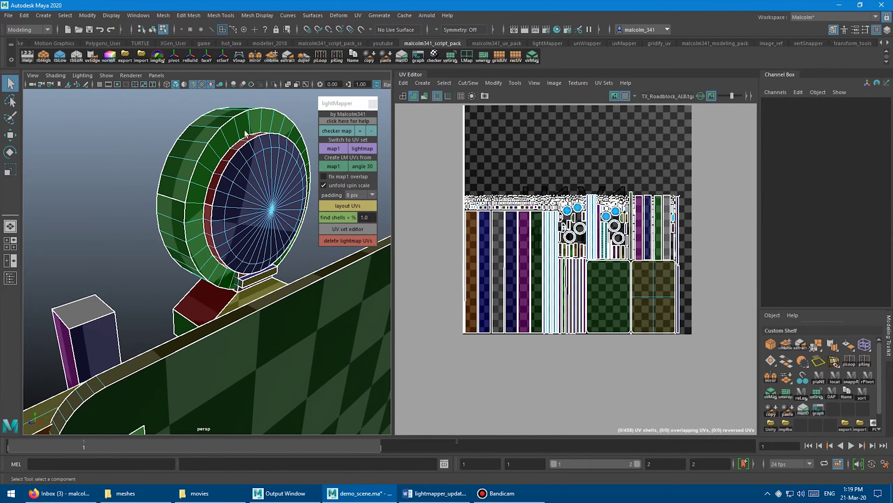
mouse_move(226, 202)
left_mouse_down("alt")
mouse_move(135, 191)
mouse_move(261, 202)
mouse_move(200, 196)
mouse_move(214, 192)
left_mouse_up("alt")
right_click_drag(214, 192, 201, 193, "alt")
middle_click_drag(202, 193, 182, 152, "alt")
middle_click_drag(445, 157, 471, 241, "alt")
scroll(492, 184, "up", 3)
scroll(467, 242, "up", 6)
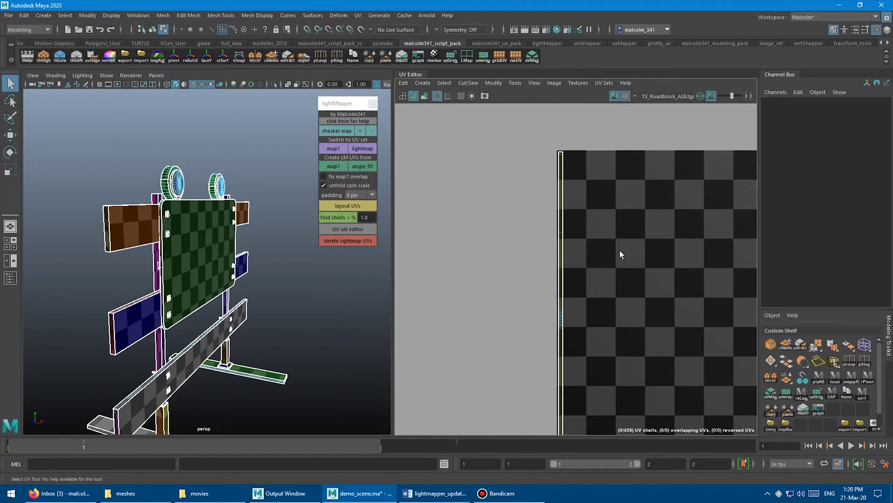
scroll(620, 251, "down", 5)
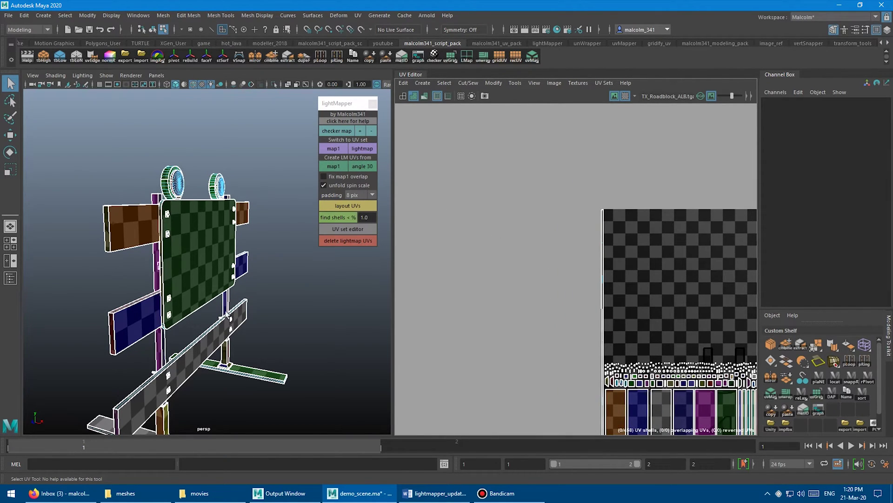
left_click_drag(215, 262, 175, 262, "alt")
scroll(174, 262, "down", 4)
scroll(591, 328, "down", 5)
middle_click_drag(591, 328, 502, 235, "alt")
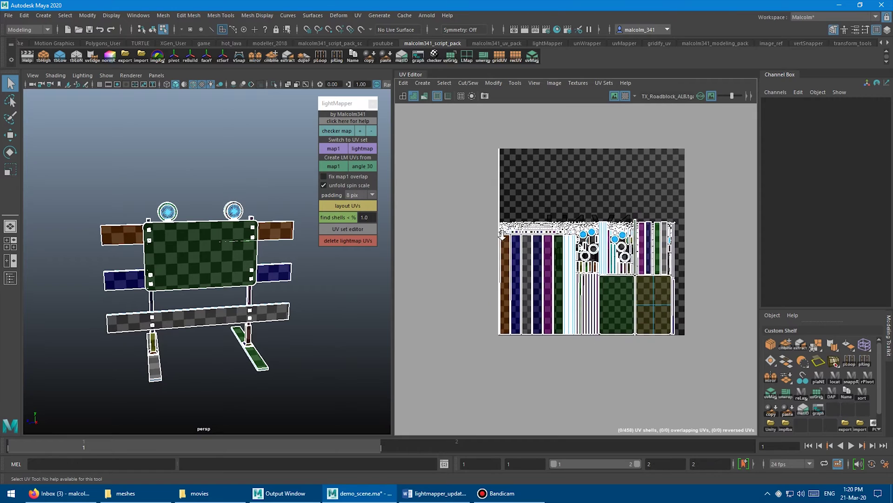
right_click_drag(502, 236, 561, 240, "alt")
middle_click_drag(525, 211, 498, 259, "alt")
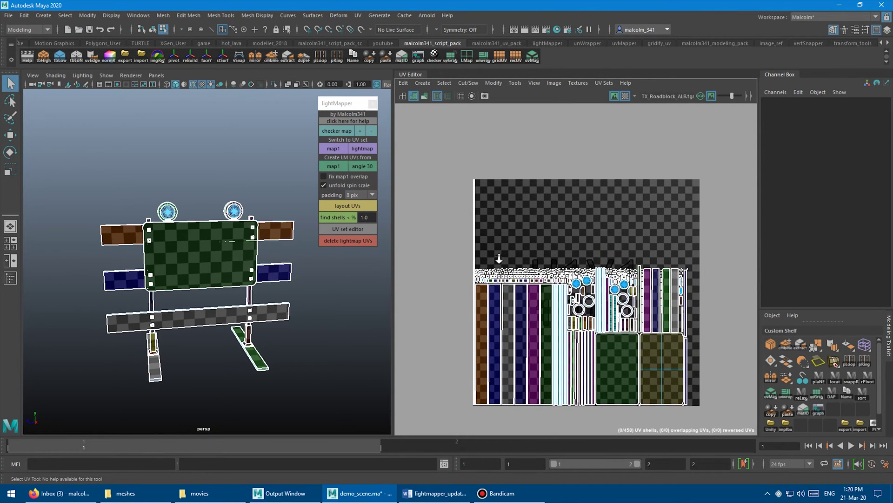
With unfold spin scale off, cut the long thin shell at the UV tile's left edge in two and repack the lightmap UV layout.
scroll(499, 259, "up", 5)
left_click(324, 185)
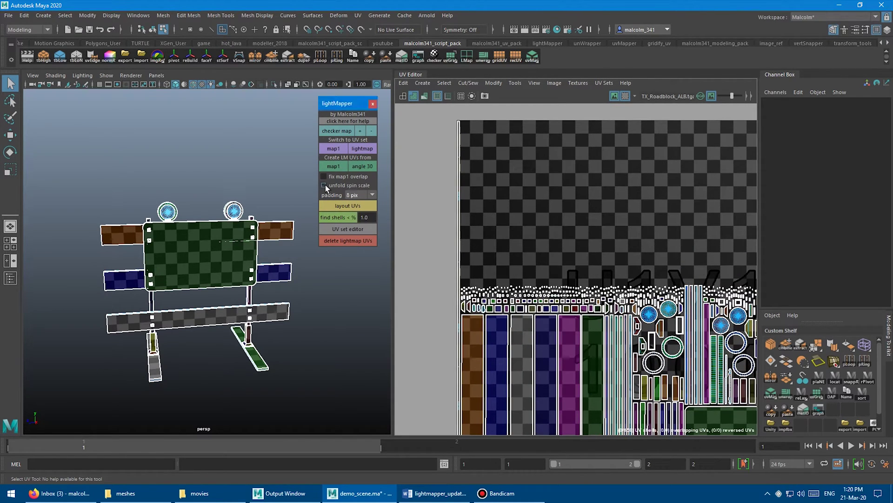
middle_click_drag(484, 279, 521, 224, "alt")
right_click_drag(425, 225, 457, 266, "alt")
middle_click_drag(458, 266, 410, 202, "alt")
right_click_drag(447, 228, 637, 247, "alt")
right_click_drag(573, 265, 486, 246, "alt")
middle_click_drag(485, 246, 491, 122, "alt")
right_click_drag(540, 228, 570, 230, "alt")
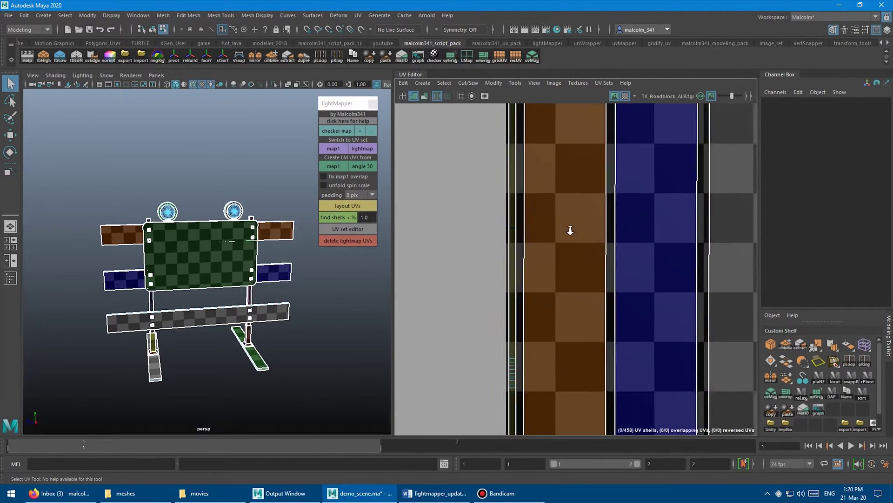
scroll(570, 230, "up", 3)
right_click_drag(479, 225, 415, 182)
left_click(478, 178)
right_click_drag(539, 232, 469, 240, "alt")
middle_click_drag(553, 231, 529, 235, "alt")
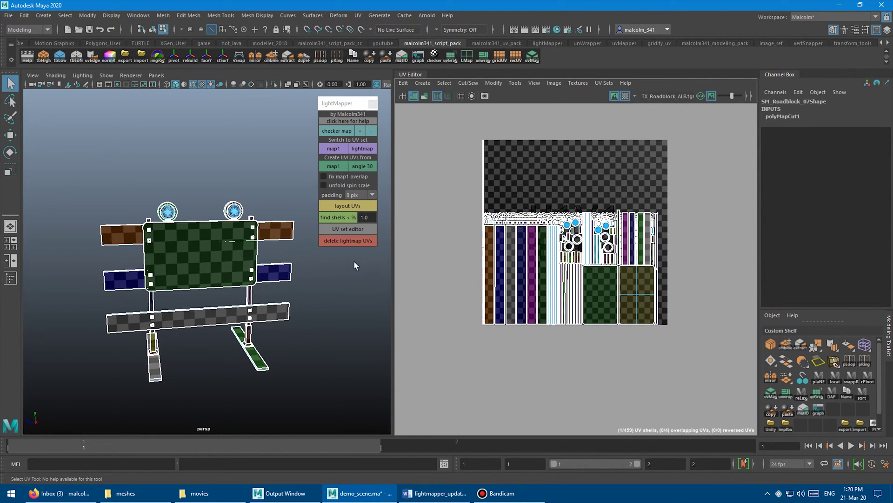
left_click(341, 205)
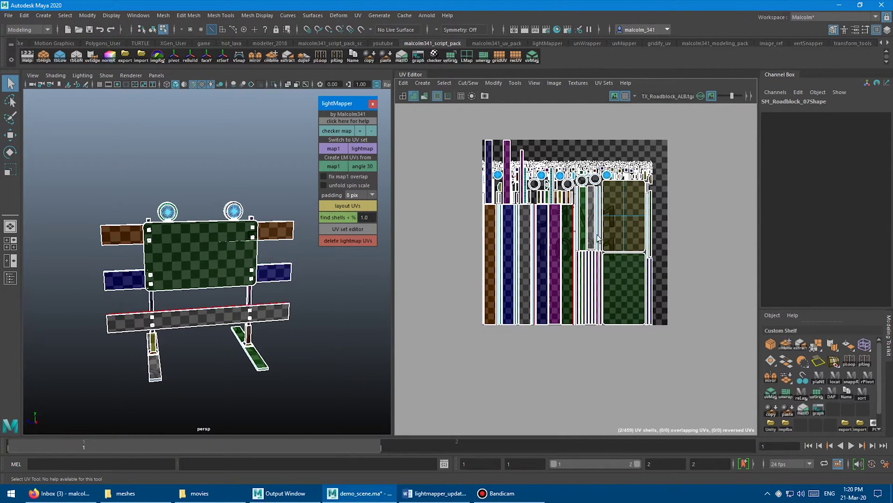
middle_click_drag(600, 218, 610, 248, "alt")
Rotate the three tallest upright shells in the upper row by 90 degrees and lay out the lightmap UVs again.
right_click_drag(518, 181, 489, 161)
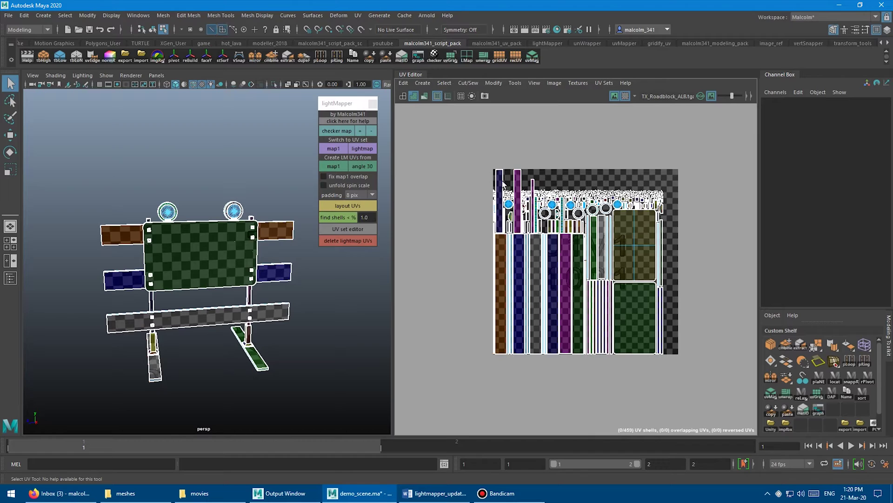
left_click(499, 182)
left_click(519, 184, "shift")
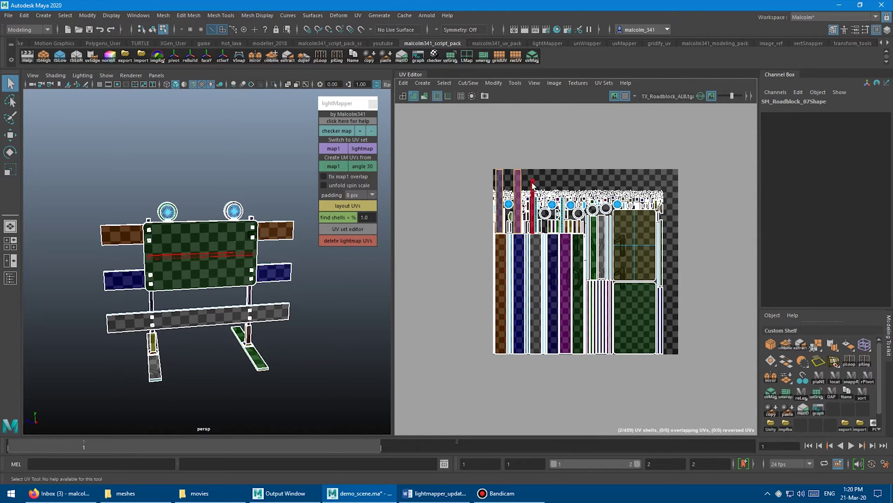
left_click(533, 185, "shift")
key("r")
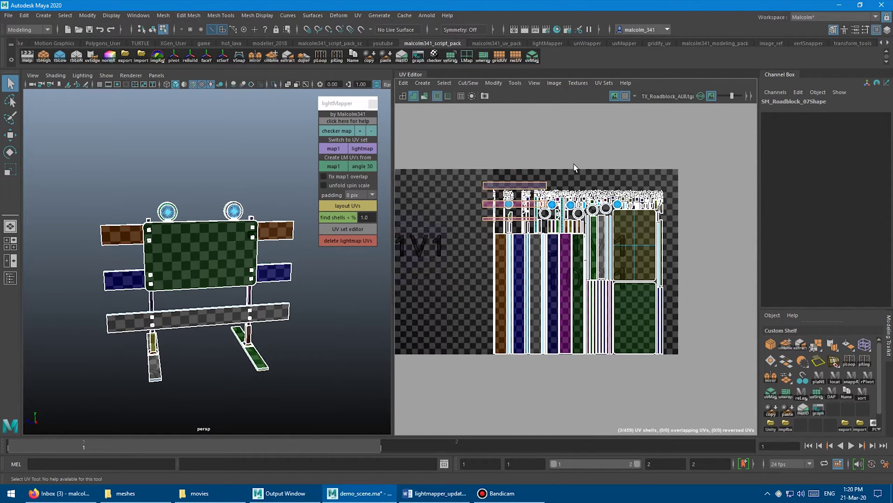
left_click(361, 207)
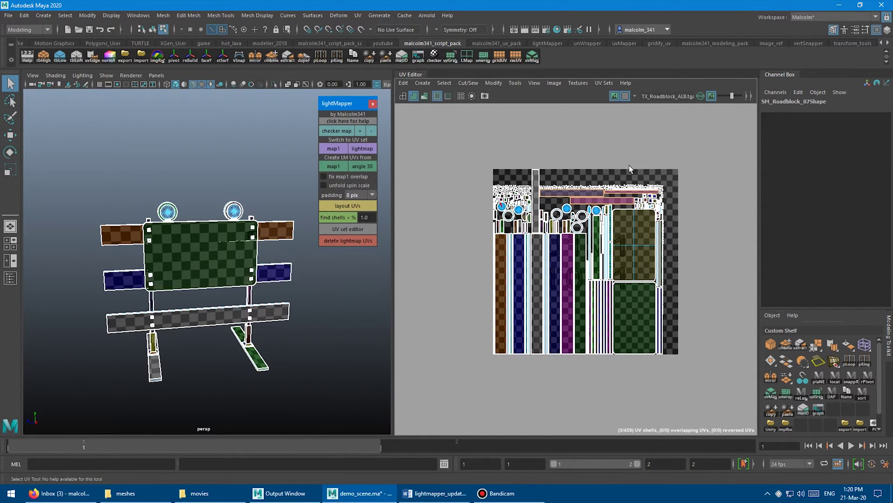
left_click(563, 305)
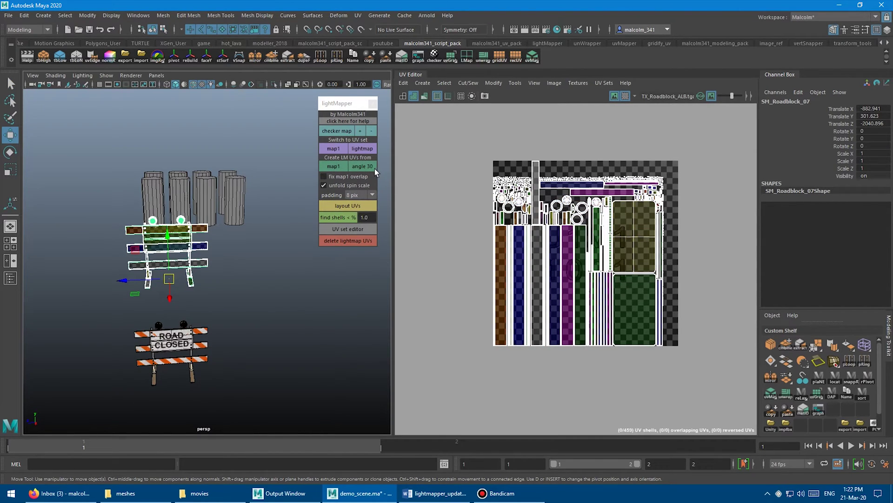
scroll(285, 183, "up", 5)
left_click_drag(251, 180, 298, 182, "alt")
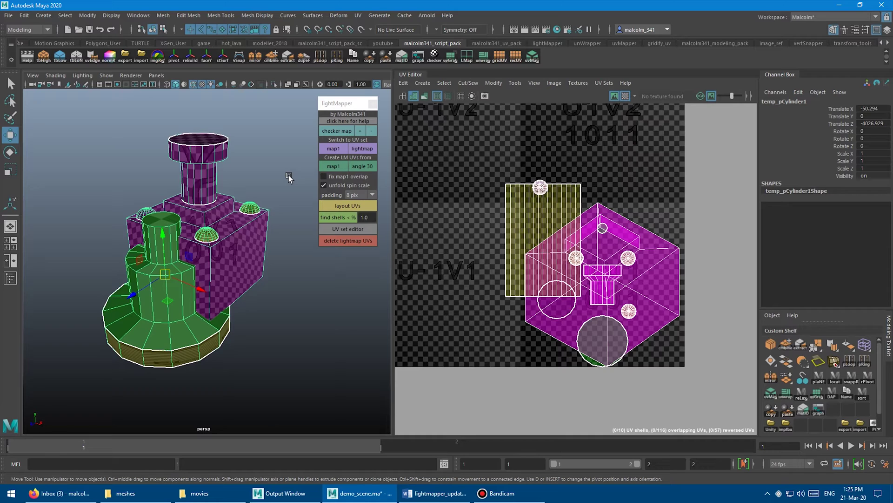
Create lightmap UVs from map1 for the box-and-cylinder test mesh with fix map1 overlap off and unfold spin scale on.
mouse_move(242, 173)
left_mouse_down("alt")
mouse_move(261, 176)
mouse_move(235, 178)
mouse_move(257, 176)
left_mouse_up("alt")
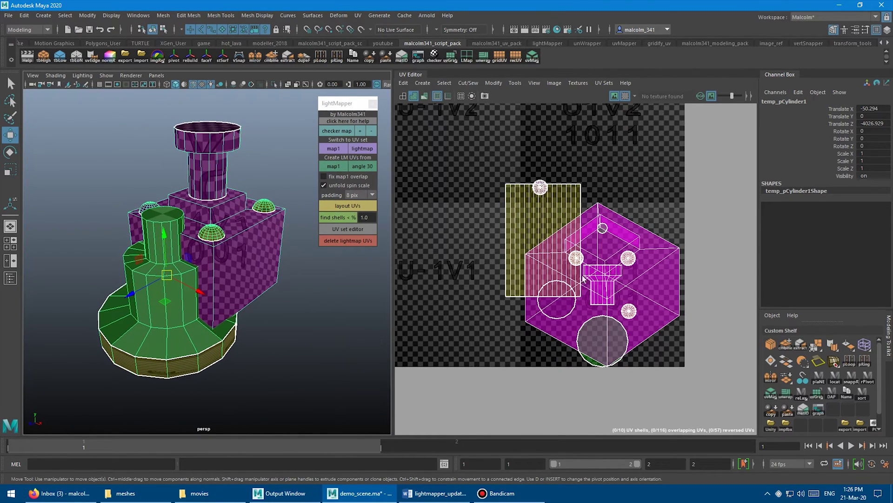
middle_click_drag(577, 281, 562, 226, "alt")
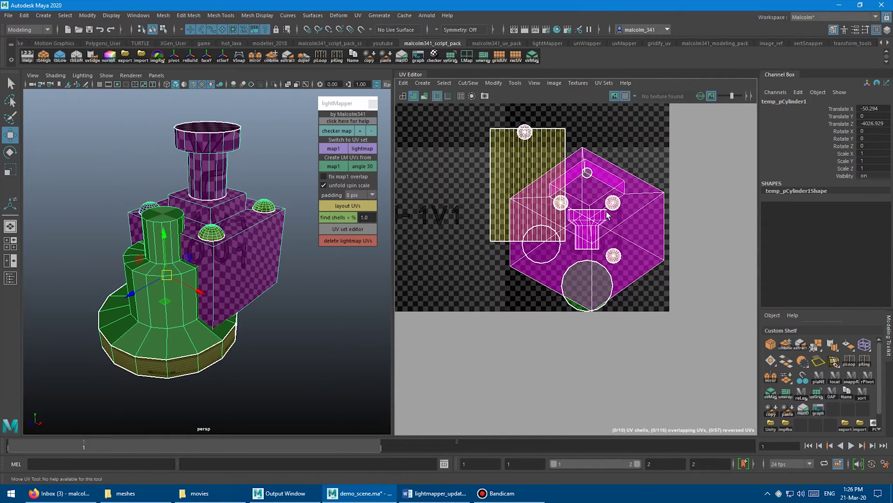
middle_click_drag(527, 183, 541, 214, "alt")
left_click_drag(256, 159, 255, 164, "alt")
right_click_drag(255, 164, 248, 163, "alt")
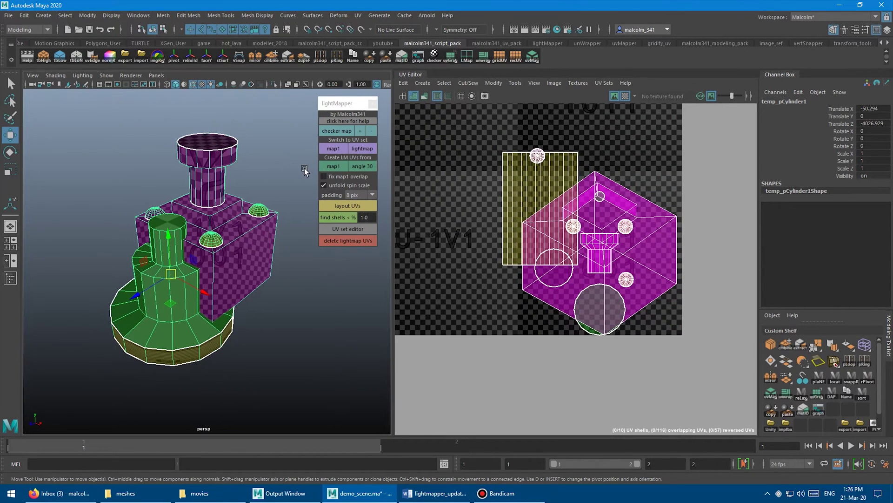
left_click(333, 167)
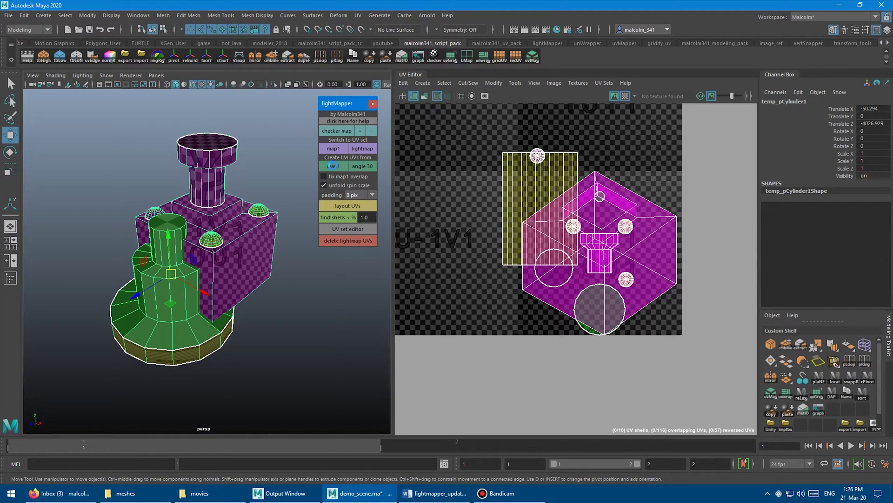
Examine the test mesh's lightmap shells for twisted cylinder faces and the overlapping, distorted box shell.
scroll(605, 251, "up", 5)
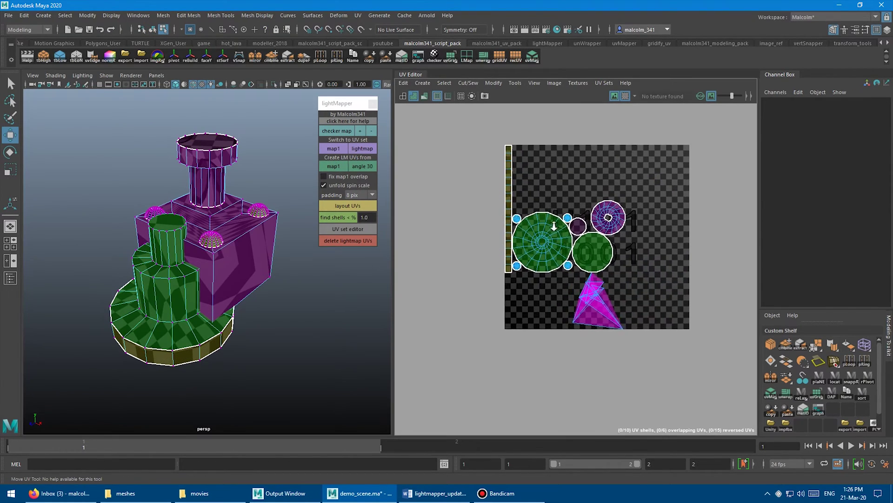
scroll(511, 241, "up", 1)
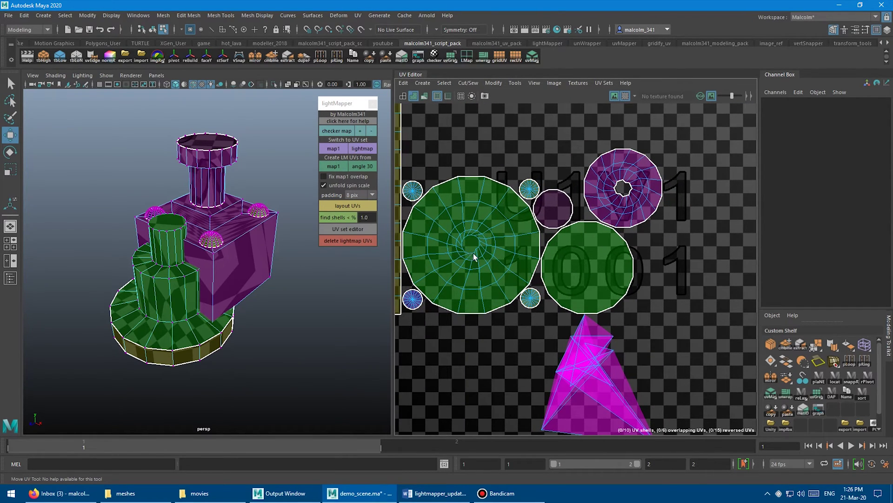
scroll(484, 239, "up", 7)
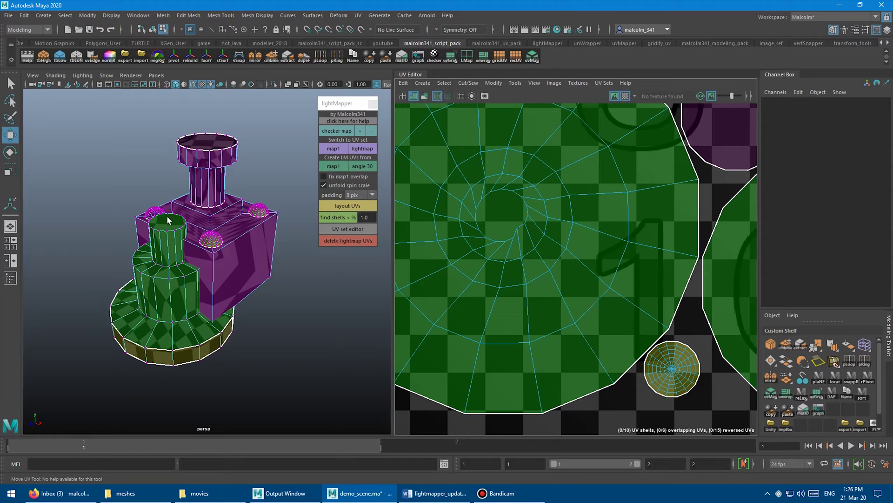
right_click_drag(570, 251, 507, 239, "alt")
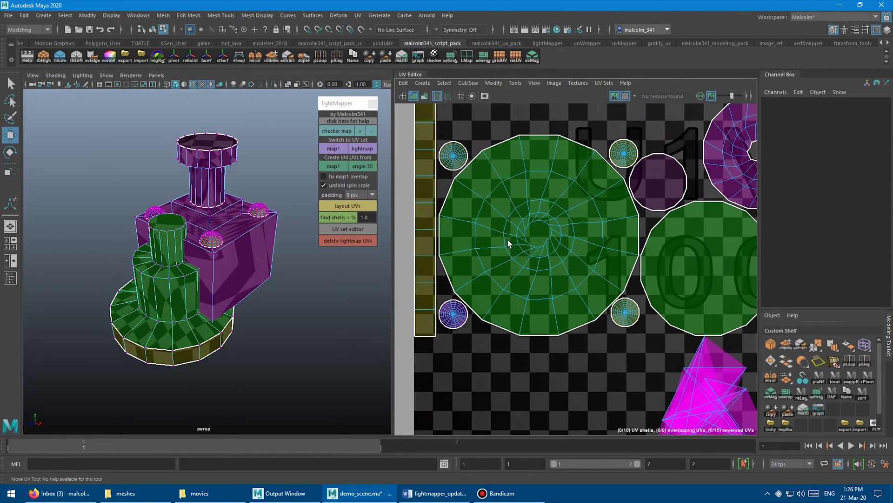
middle_click_drag(708, 394, 614, 255, "alt")
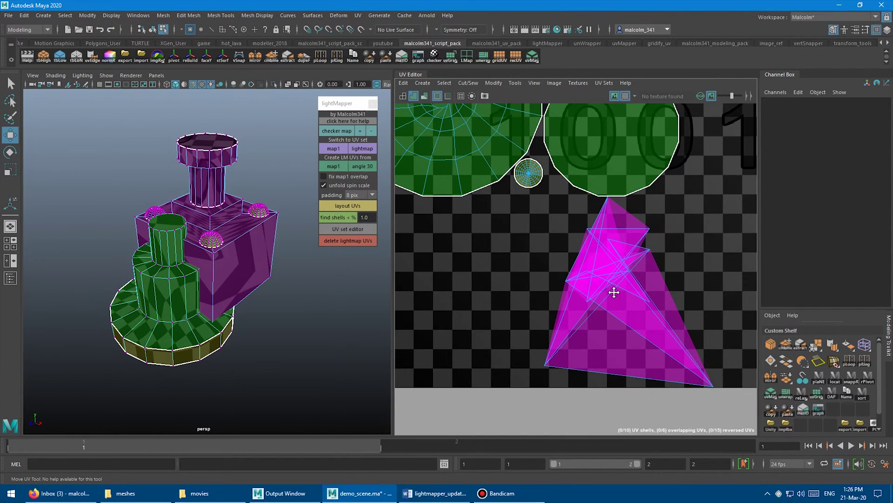
scroll(614, 293, "down", 2)
scroll(502, 269, "down", 2)
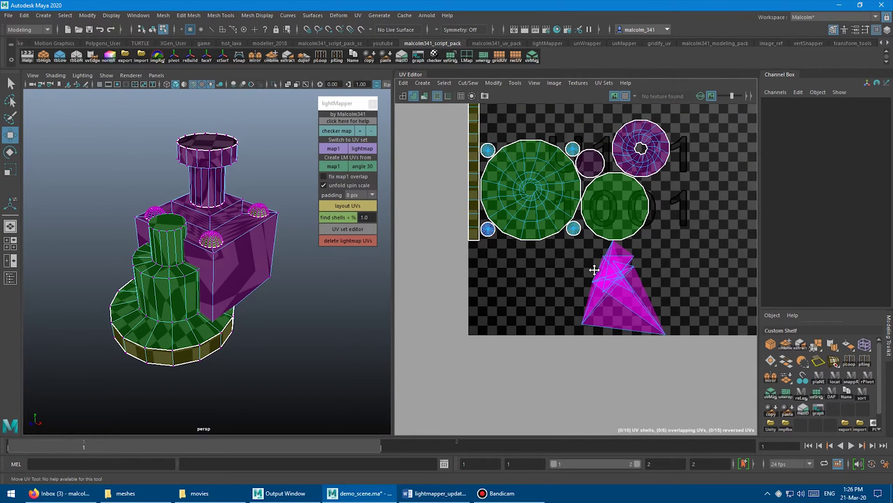
scroll(496, 290, "down", 1)
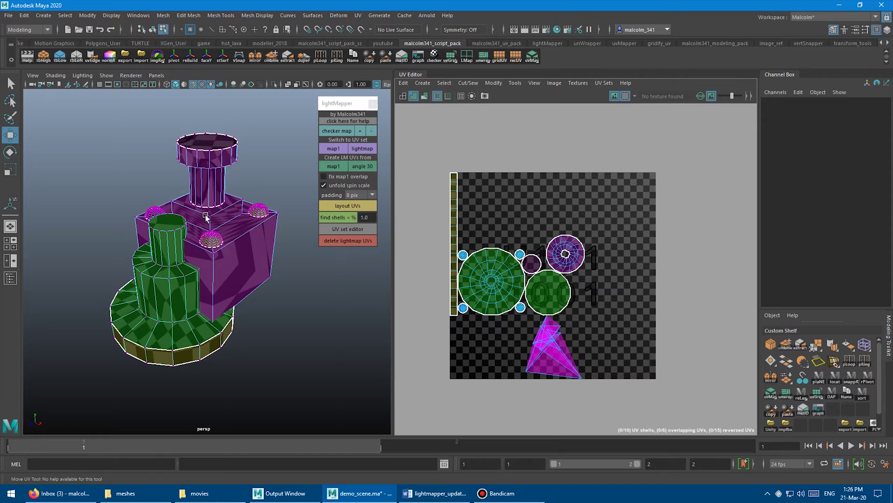
mouse_move(539, 292)
middle_mouse_down("alt")
mouse_move(548, 278)
mouse_move(534, 292)
middle_mouse_up("alt")
right_click_drag(534, 292, 609, 302, "alt")
middle_click_drag(540, 305, 578, 294, "alt")
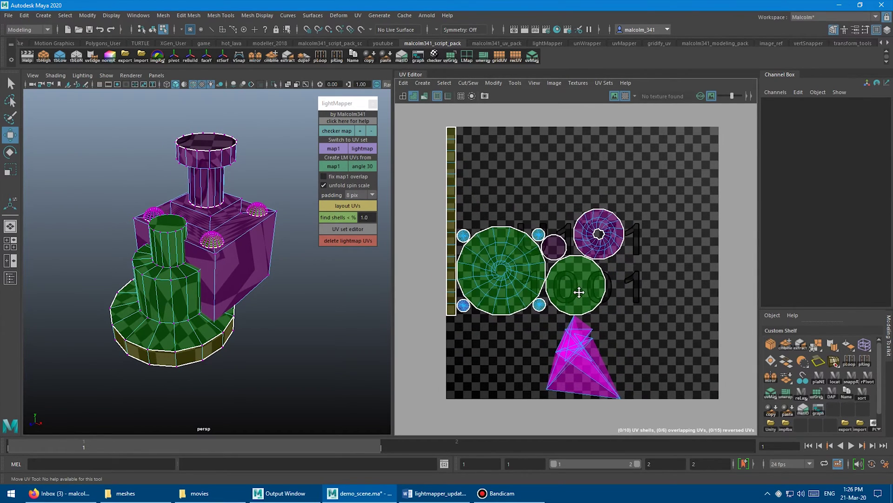
right_click_drag(578, 293, 550, 293, "alt")
middle_click_drag(551, 293, 533, 287, "alt")
right_click_drag(532, 288, 562, 287, "alt")
middle_click_drag(562, 288, 574, 296, "alt")
right_click_drag(574, 295, 563, 299, "alt")
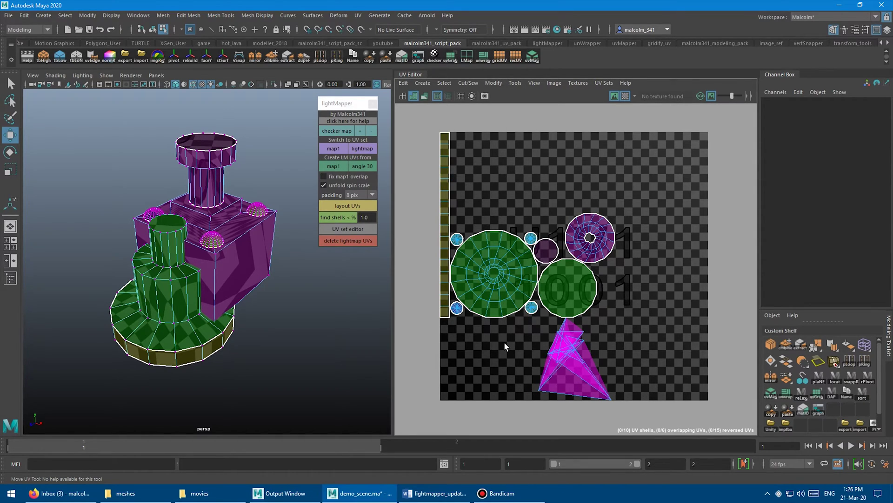
Delete the test mesh's lightmap UVs and create new ones from map1 with fix map1 overlap enabled.
left_click(342, 239)
scroll(515, 234, "down", 3)
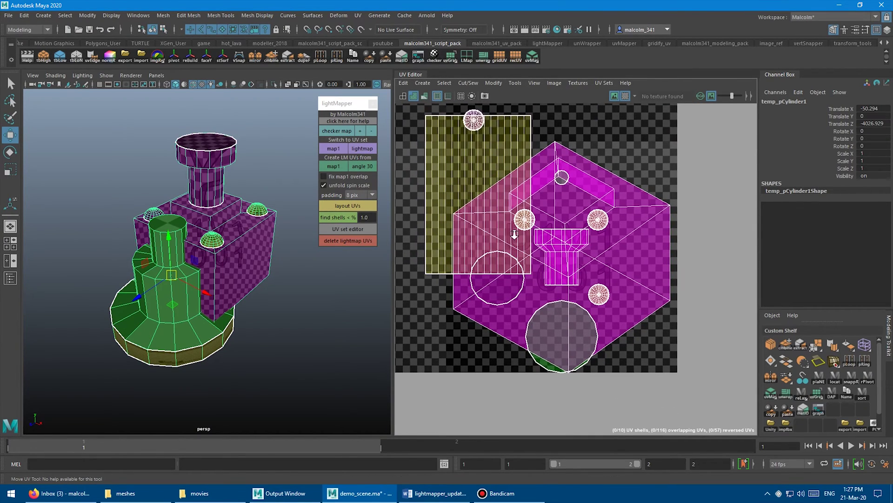
scroll(515, 234, "up", 1)
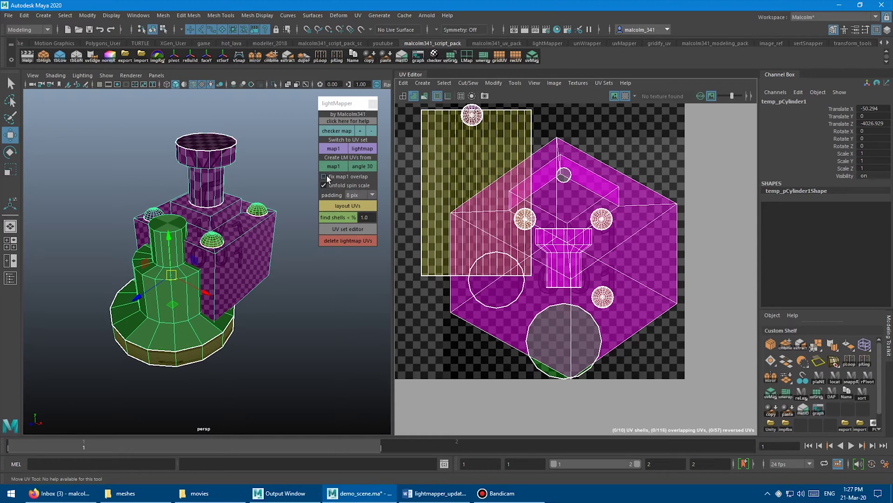
left_click(326, 175)
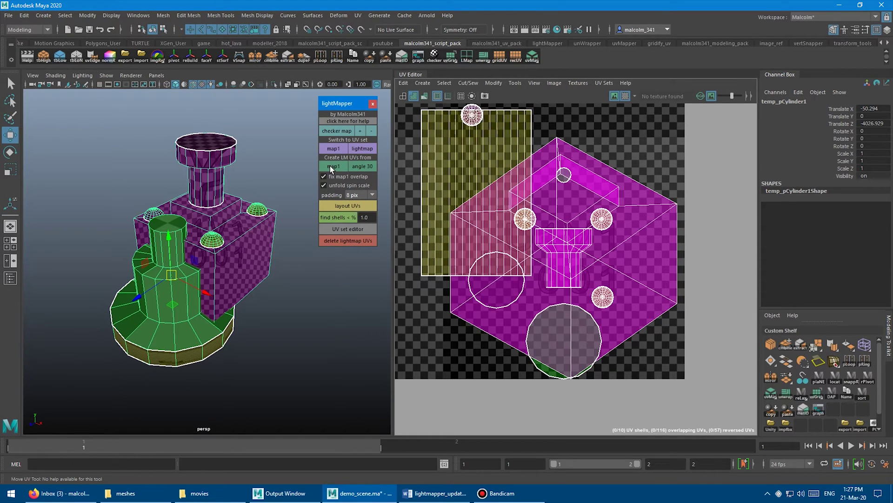
left_click(333, 166)
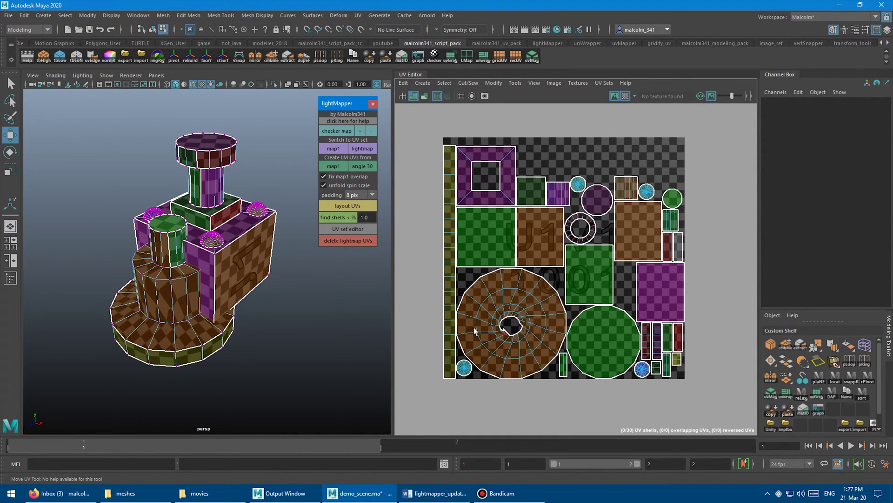
Replace the test mesh's lightmap UVs with ones made from map1 without fix map1 overlap, and delete and recreate them once more.
left_click(345, 241)
left_click(334, 166)
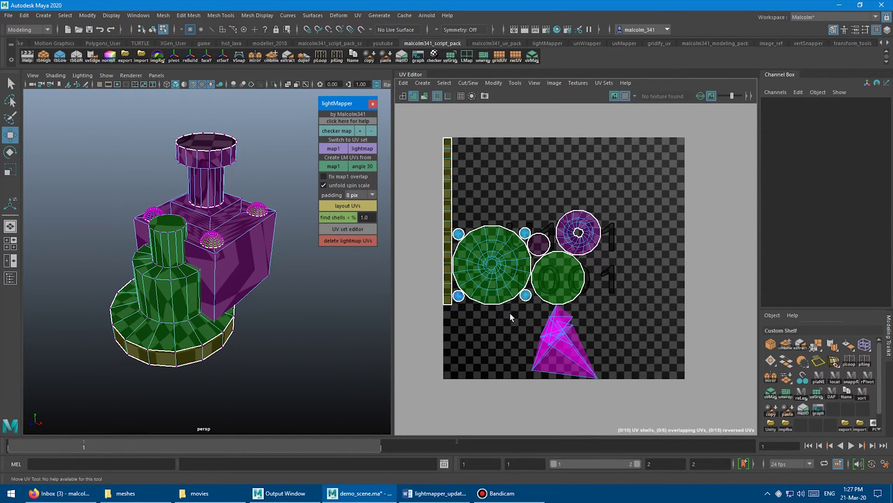
left_click(341, 238)
left_click(333, 166)
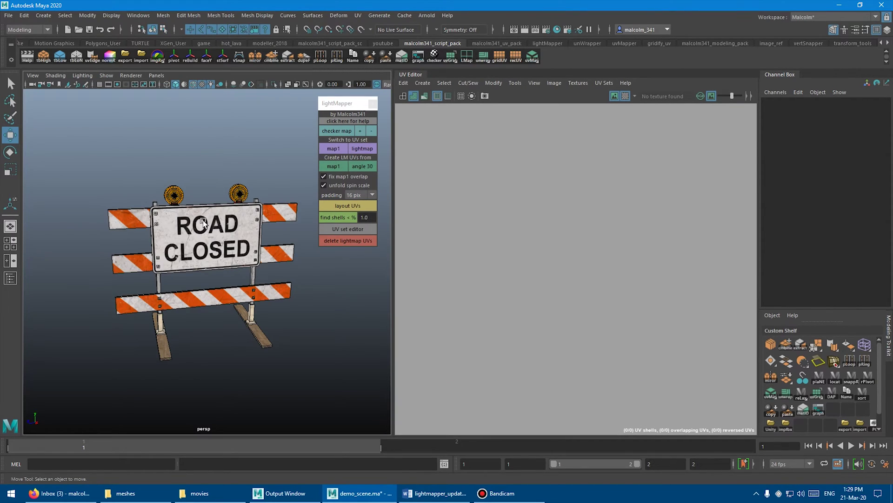
Create lightmap UVs from map1 for the Road Closed roadblock with fix map1 overlap, unfold spin scale and 16 pix padding.
left_click(203, 222)
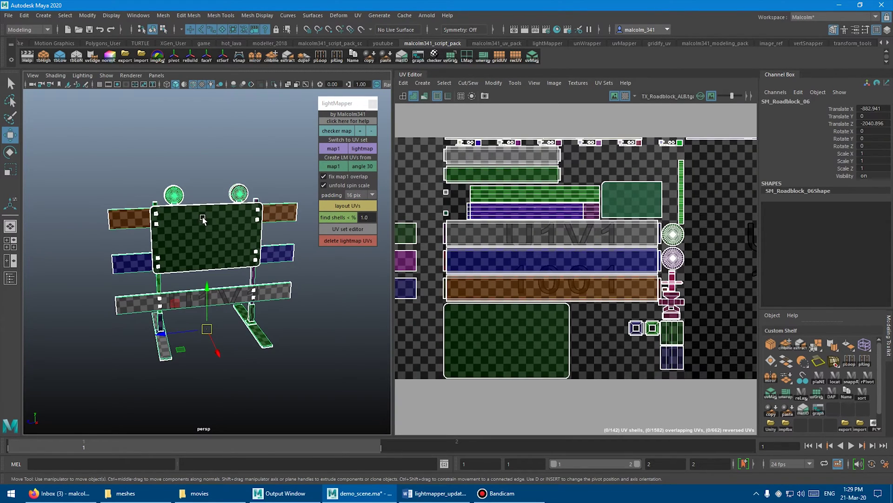
mouse_move(201, 209)
left_mouse_down("alt")
mouse_move(222, 206)
mouse_move(208, 208)
left_mouse_up("alt")
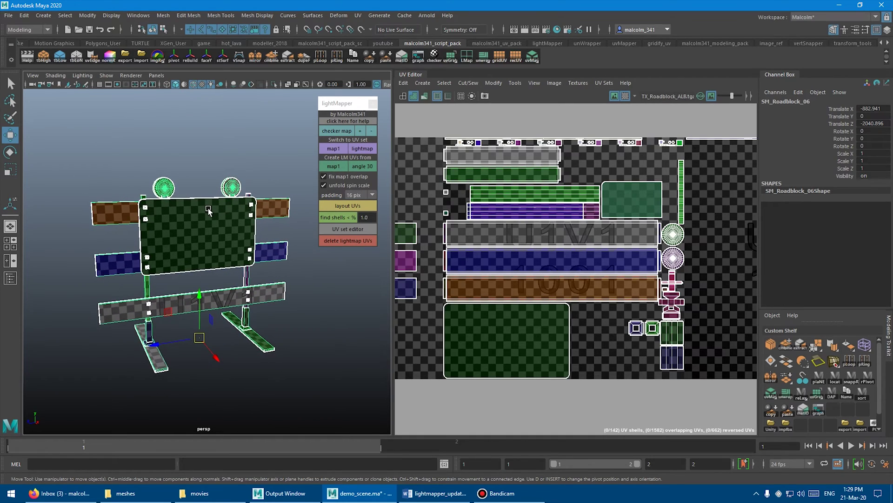
left_click(332, 166)
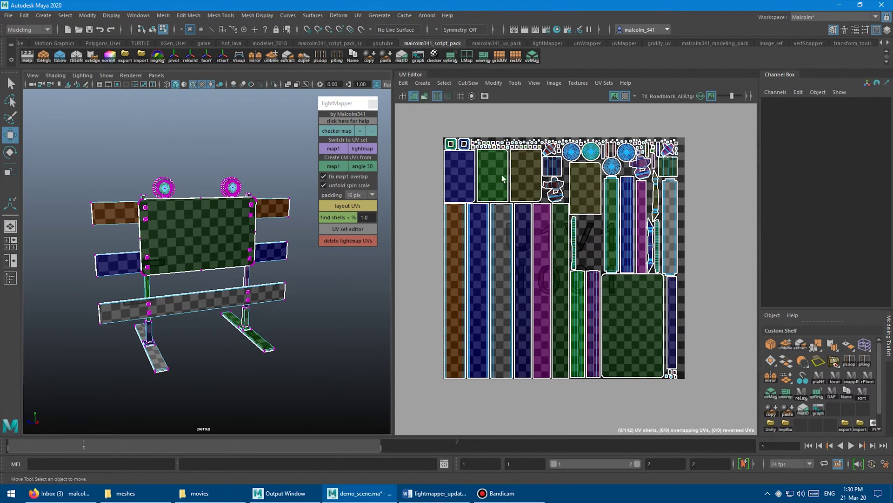
Select the UVs of the tiny shells along the upper edge of the roadblock's lightmap layout, and clear the selection.
right_click(488, 142)
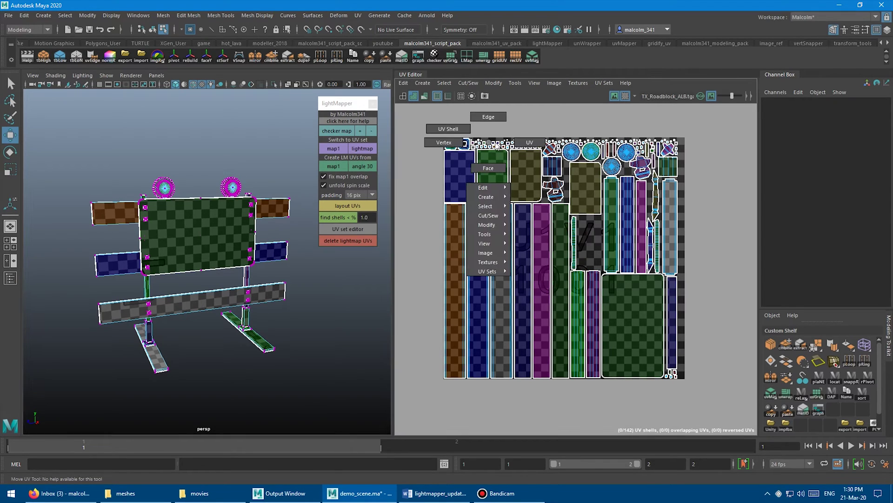
right_click_drag(496, 145, 528, 145)
left_click_drag(474, 129, 597, 144)
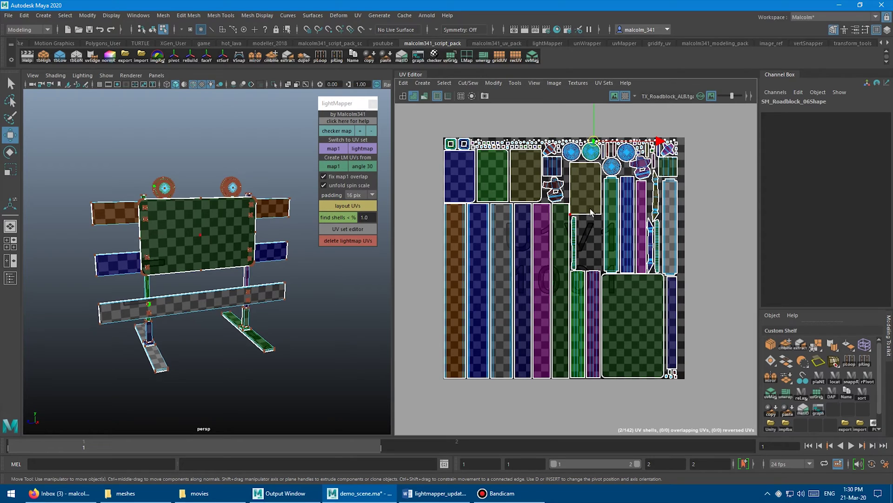
left_click(519, 133)
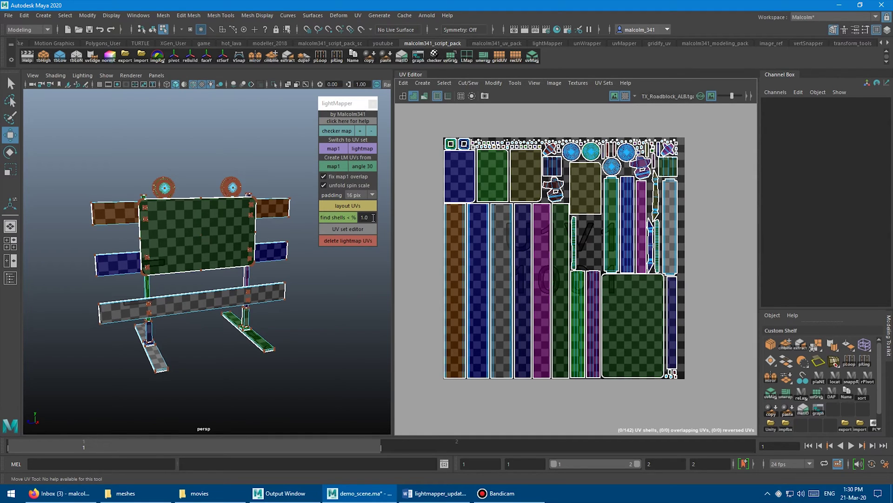
Find the roadblock's lightmap UV shells smaller than 1 %, and repeat the search with a 0.2 % threshold.
left_click(335, 217)
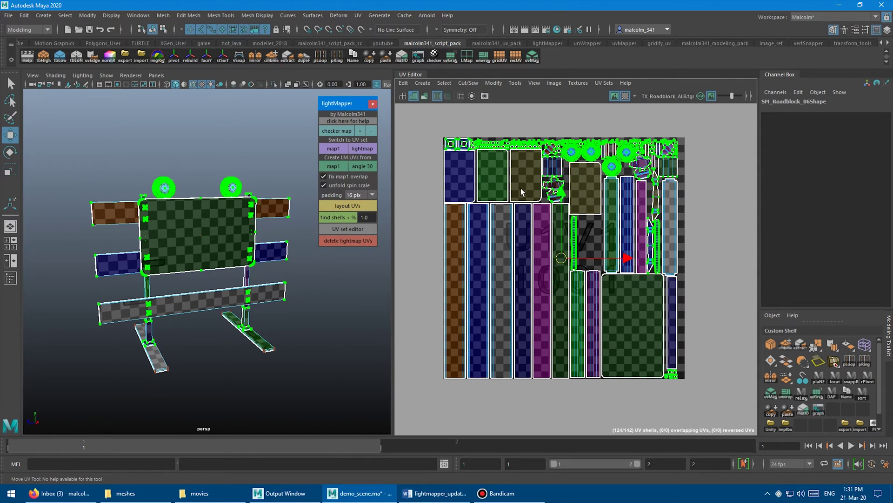
left_click(375, 218)
type("0.2")
key("Return")
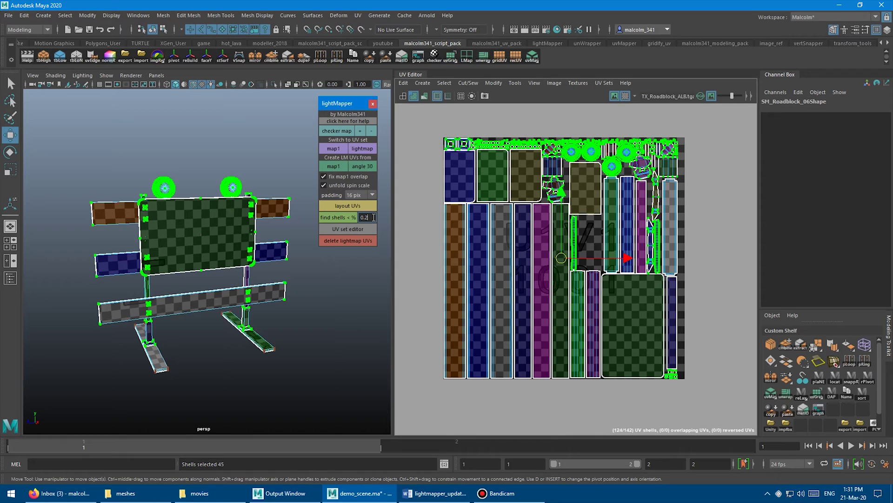
key("Return")
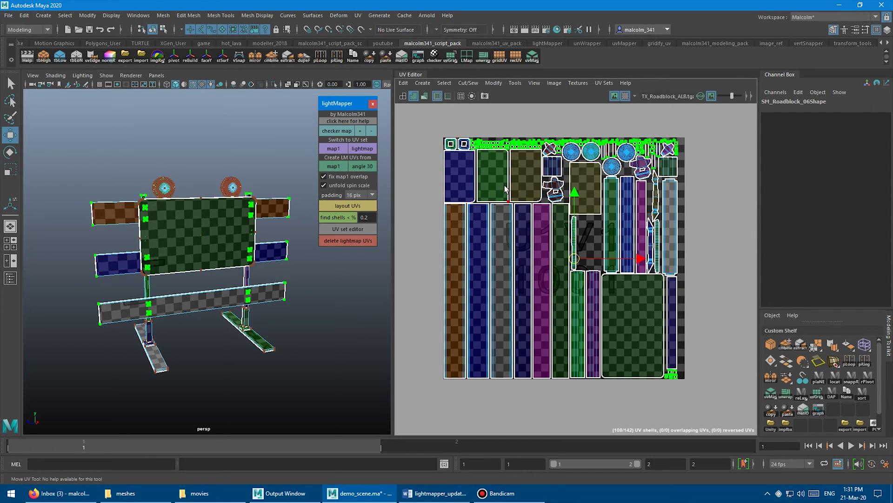
Select the roadblock's lightmap UV shells that are smaller than 0.05 %.
left_click(371, 217)
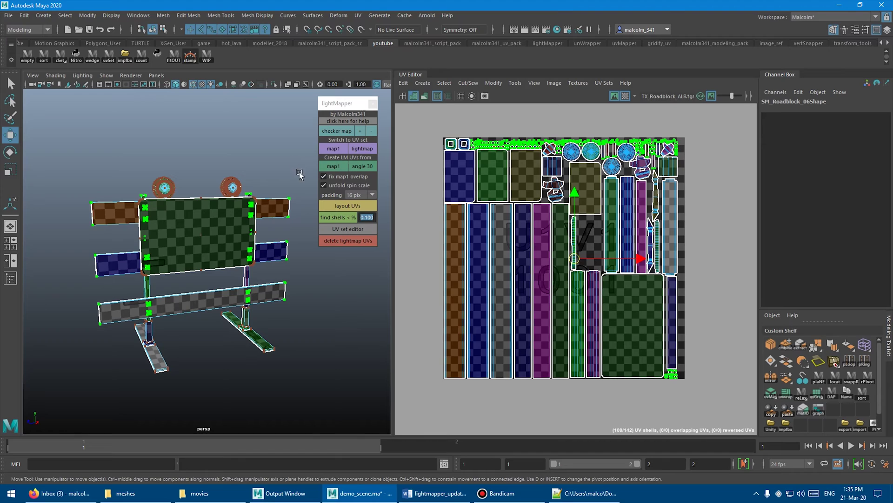
left_click(377, 218)
double_click(375, 217)
type("0")
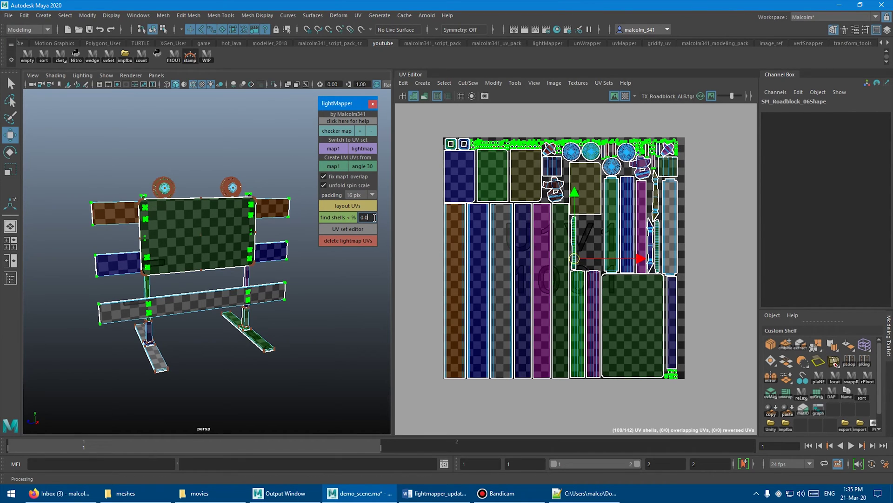
type("5")
key("Return")
key("Return")
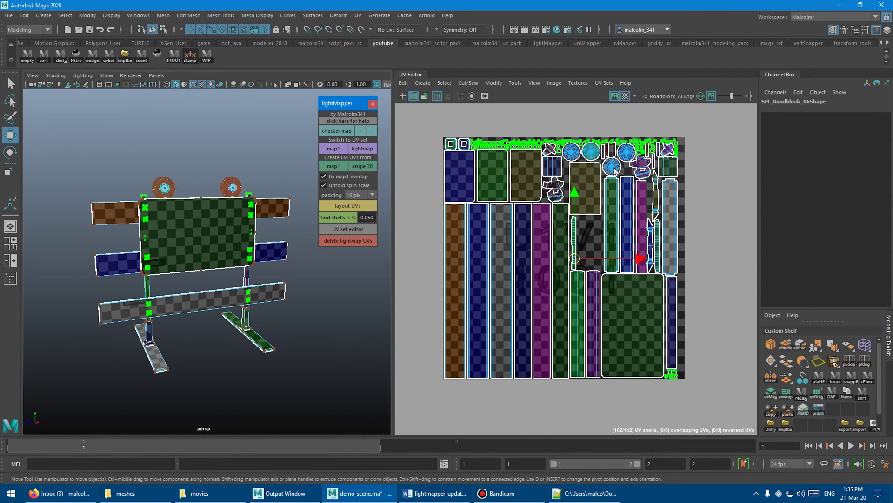
Turn off unfold spin scale, scale up the selected tiny shells and lay out the roadblock's lightmap UVs.
middle_click_drag(575, 165, 564, 160, "alt")
right_click_drag(566, 160, 552, 158, "alt")
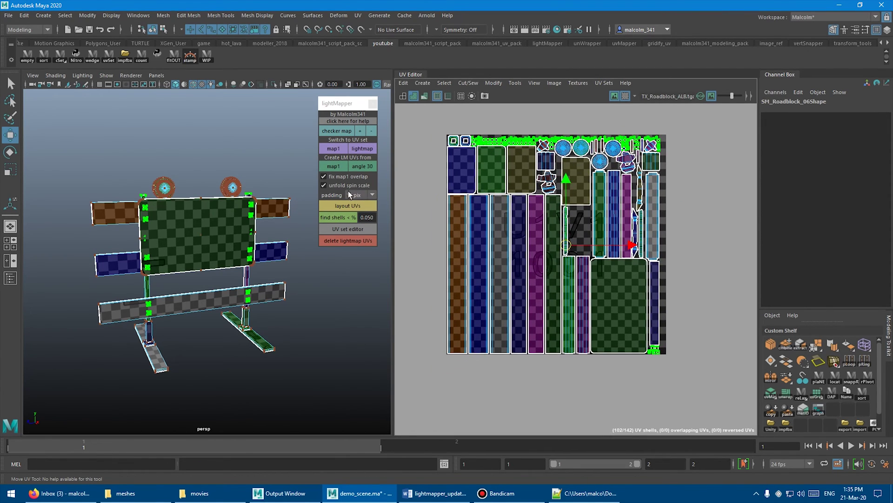
left_click(328, 185)
middle_click_drag(504, 205, 486, 205, "alt")
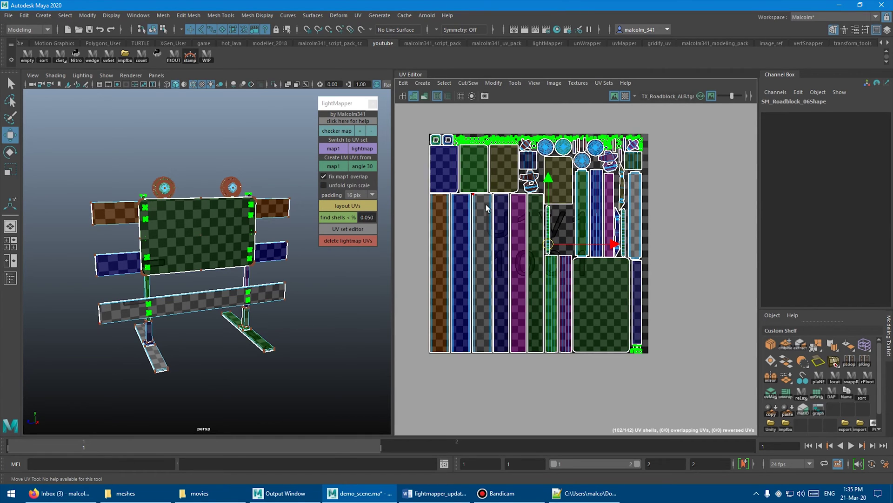
key("r")
left_click_drag(548, 243, 585, 252)
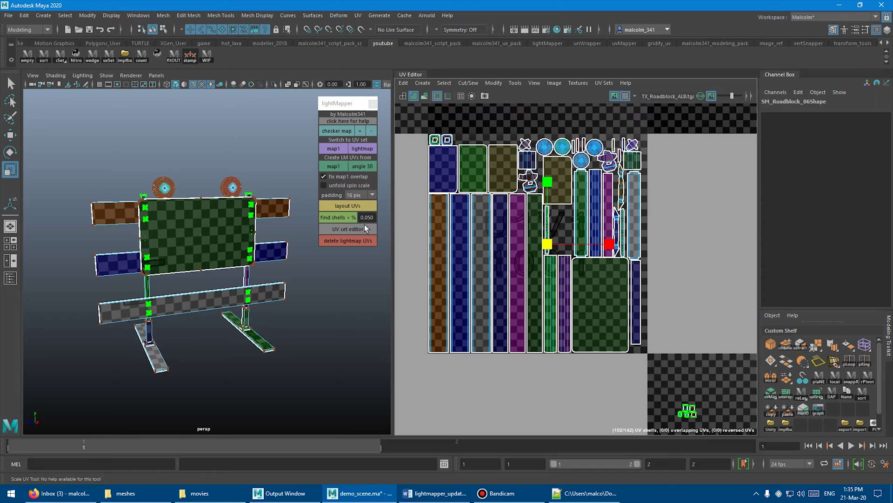
left_click(336, 204)
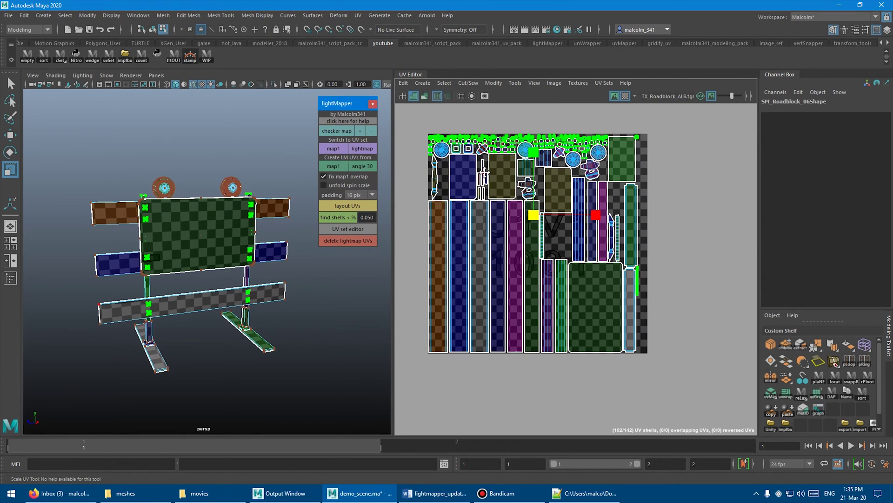
Scale up the selected tiny shells once more and lay out the roadblock's lightmap UVs again.
middle_click_drag(484, 173, 511, 178, "alt")
right_click_drag(511, 178, 503, 180, "alt")
left_click_drag(557, 219, 586, 225)
left_click(334, 206)
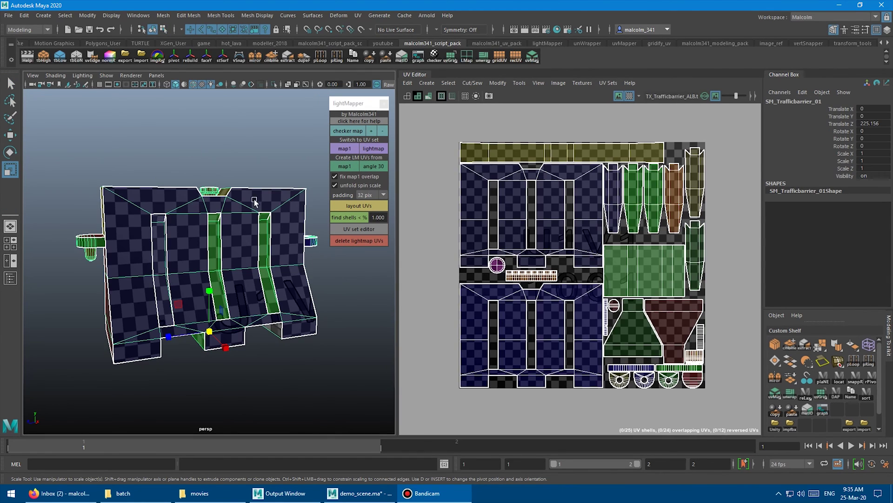
Create lightmap UVs from map1 for the traffic barrier, the rebar bundle and the portable toilet, and lay out the toilet's UVs.
left_click(343, 167)
right_click_drag(240, 201, 266, 191)
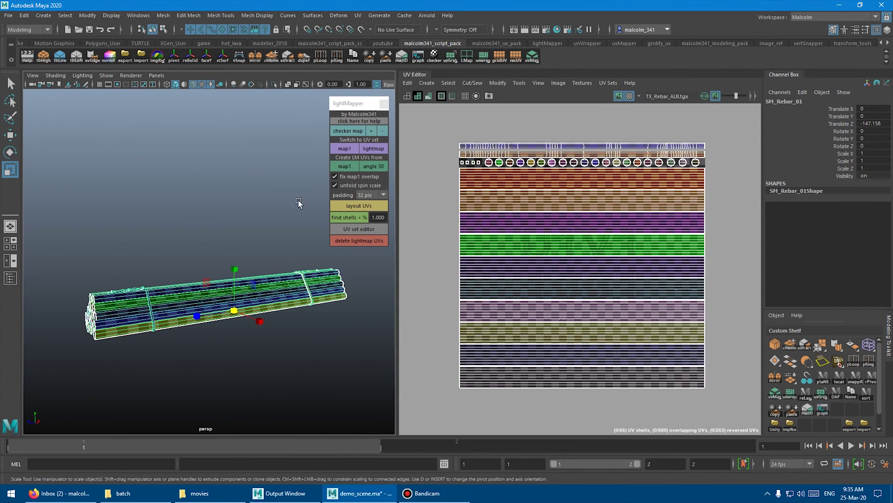
left_click(345, 166)
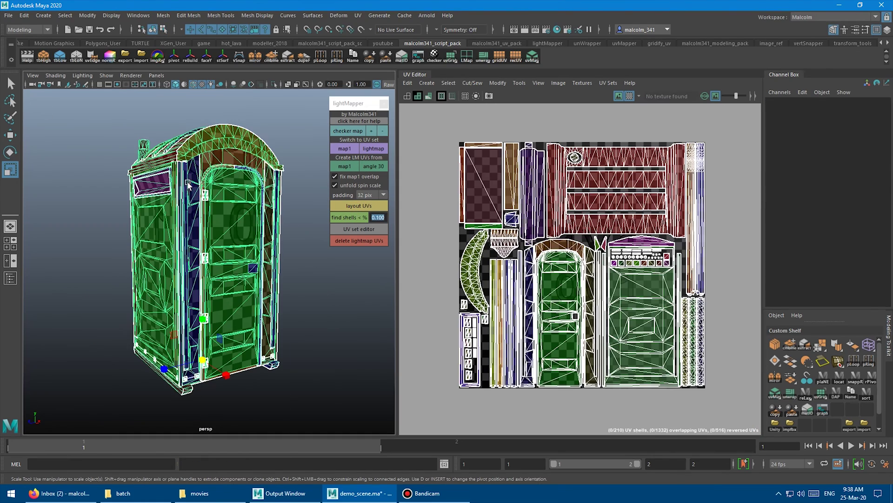
left_click(345, 166)
left_click(356, 206)
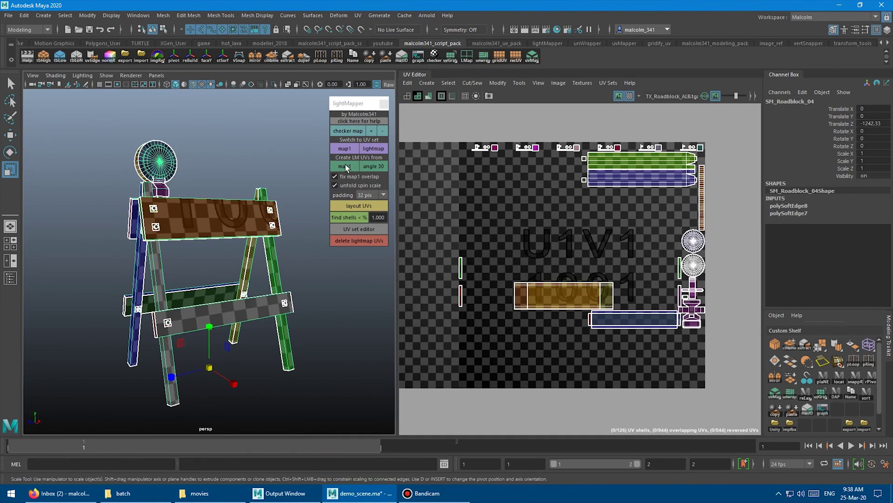
Enlarge the wooden roadblock's small lightmap shells and lay out its UVs with unfold spin scale off and 32 pix padding.
left_click(353, 208)
left_click(353, 208)
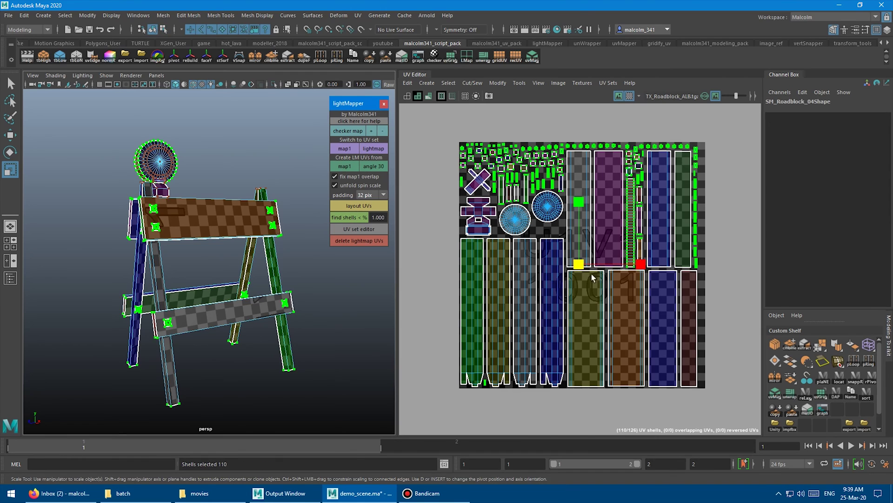
left_click(346, 205)
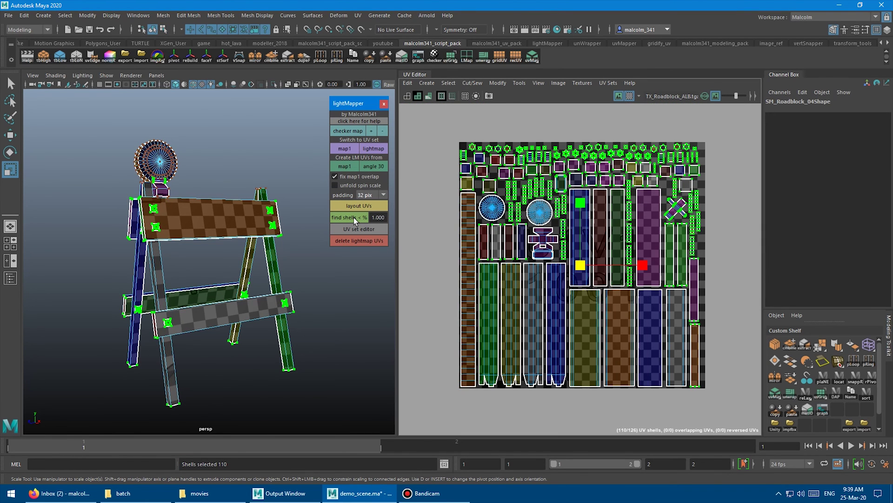
left_click(349, 206)
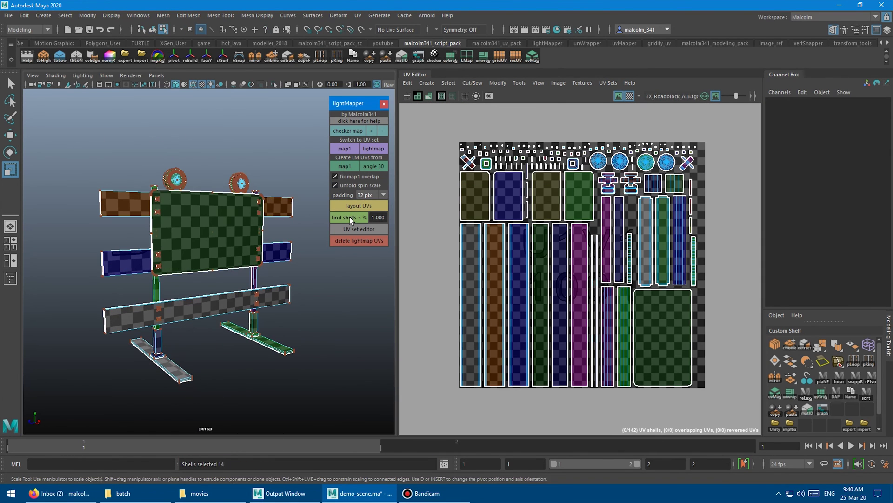
Find the large sign roadblock's UV shells smaller than 1 %, and lower the search threshold to 0.1 %.
left_click(350, 217)
left_click_drag(386, 217, 377, 217)
left_click_drag(377, 217, 371, 217)
type("0.1")
key("Return")
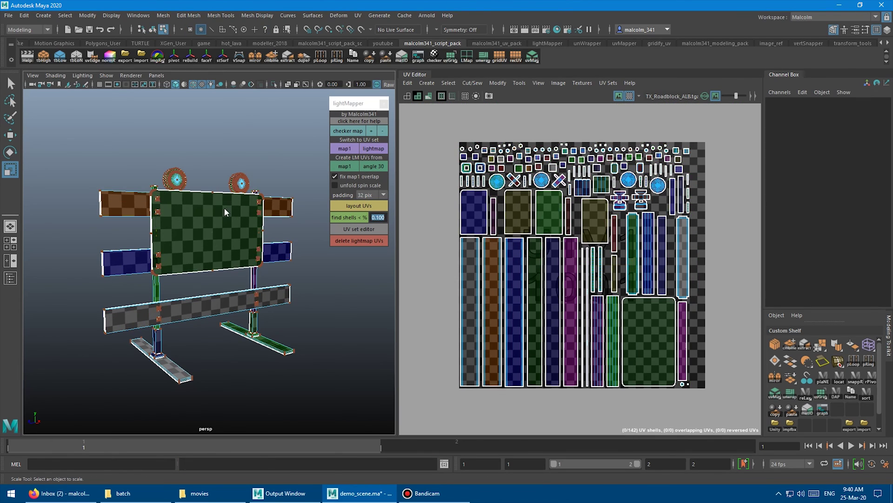